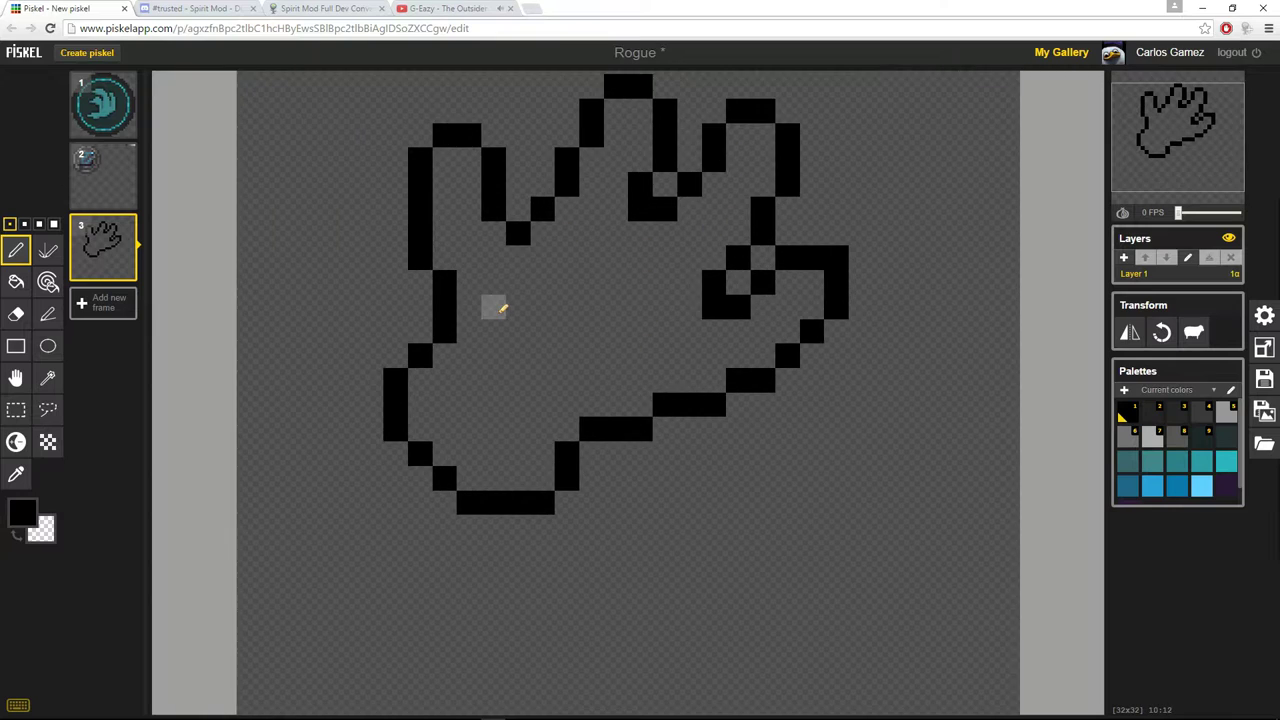
Add dark grey shading pixels at the finger bases and along the crease beside the lowest finger of the hand outline
{"action": "scroll", "coordinate": [897, 267], "scroll_direction": "up", "scroll_amount": 5}
{"action": "middle_click", "coordinate": [931, 237]}
{"action": "left_click_drag", "start_coordinate": [276, 544], "coordinate": [402, 389]}
{"action": "left_click", "coordinate": [403, 237]}
{"action": "left_click", "coordinate": [364, 276]}
{"action": "left_click_drag", "start_coordinate": [711, 117], "coordinate": [585, 316]}
{"action": "left_click_drag", "start_coordinate": [469, 397], "coordinate": [507, 435]}
{"action": "left_click", "coordinate": [507, 474]}
{"action": "mouse_move", "coordinate": [626, 584]}
{"action": "left_mouse_down"}
{"action": "mouse_move", "coordinate": [626, 354]}
{"action": "mouse_move", "coordinate": [626, 582]}
{"action": "left_mouse_up"}
{"action": "left_click_drag", "start_coordinate": [593, 583], "coordinate": [629, 583]}
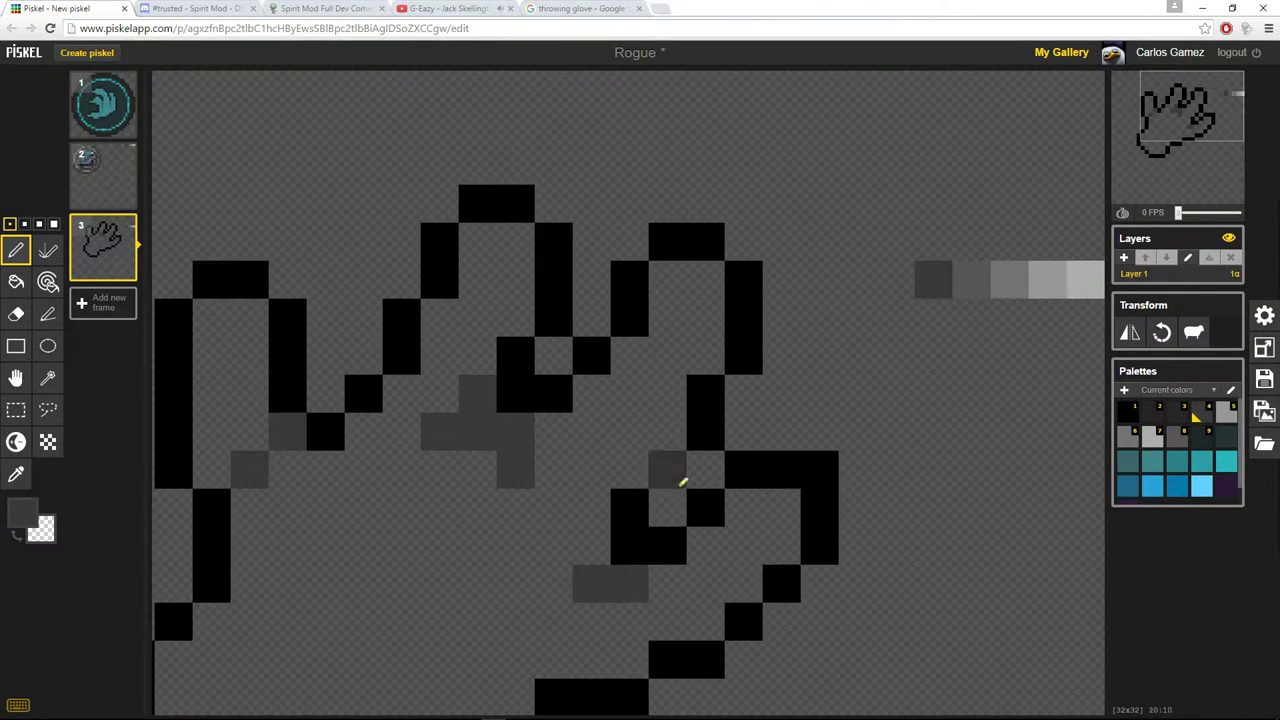
Extend the shading around the finger joints of the hand with dark and medium grey pixels
{"action": "left_click", "coordinate": [443, 317]}
{"action": "right_click", "coordinate": [402, 393]}
{"action": "right_click", "coordinate": [516, 469]}
{"action": "scroll", "coordinate": [777, 457], "scroll_direction": "down", "scroll_amount": 1}
{"action": "left_click", "coordinate": [754, 483]}
{"action": "scroll", "coordinate": [777, 457], "scroll_direction": "down", "scroll_amount": 1}
{"action": "middle_click", "coordinate": [988, 191]}
{"action": "left_click_drag", "start_coordinate": [413, 335], "coordinate": [398, 335]}
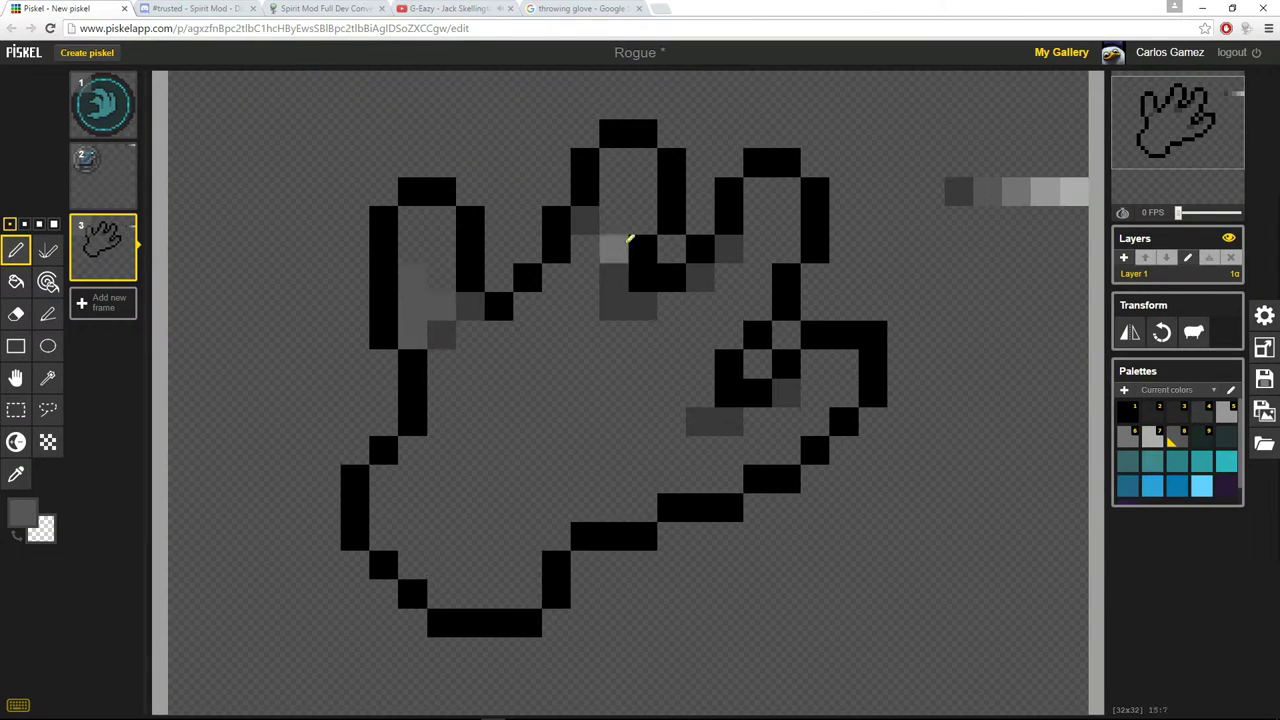
Fill the hand's fingers, palm and cuff with light grey and add medium-grey shading to the two rightmost fingers
{"action": "middle_click", "coordinate": [1074, 191]}
{"action": "key", "text": "b"}
{"action": "left_click", "coordinate": [585, 277]}
{"action": "left_click", "coordinate": [613, 210]}
{"action": "left_click", "coordinate": [428, 235]}
{"action": "scroll", "coordinate": [672, 214], "scroll_direction": "up", "scroll_amount": 6}
{"action": "left_click_drag", "start_coordinate": [757, 392], "coordinate": [799, 350]}
{"action": "left_click_drag", "start_coordinate": [799, 562], "coordinate": [926, 477]}
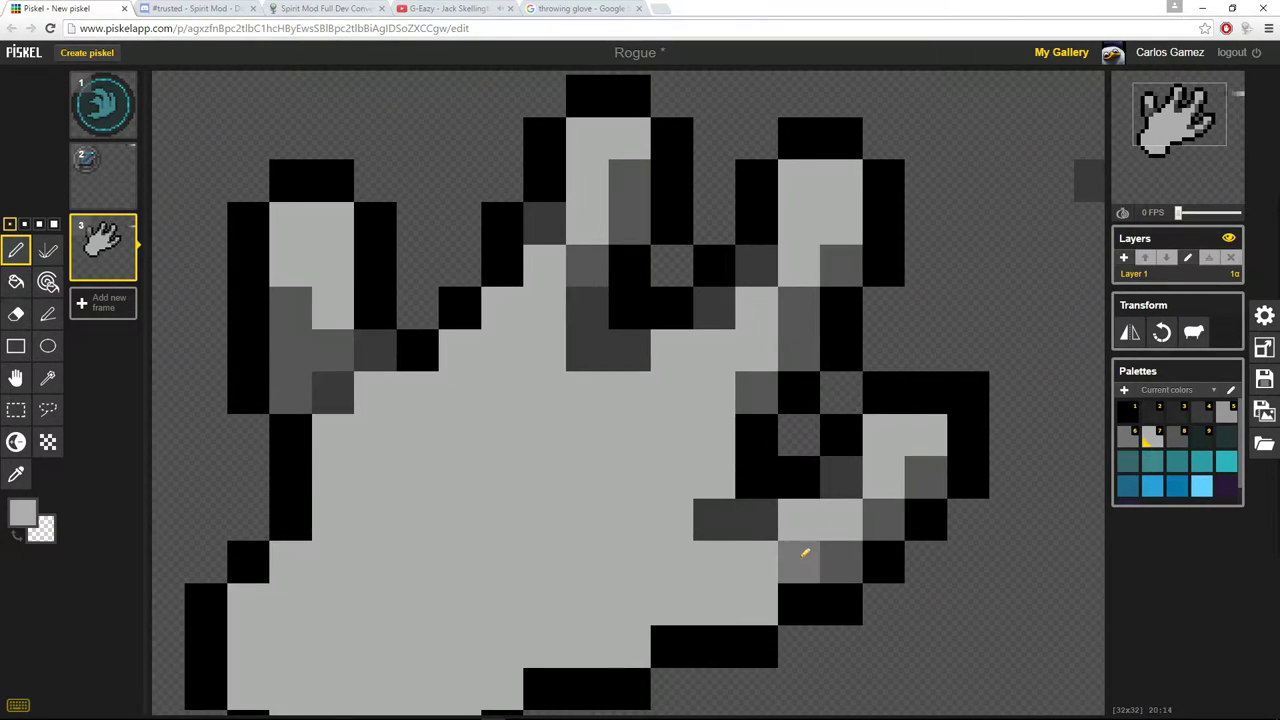
Draw a dark grey diagonal crease separating the glove's cuff from the palm
{"action": "key", "text": "4"}
{"action": "scroll", "coordinate": [805, 553], "scroll_direction": "down", "scroll_amount": 1}
{"action": "scroll", "coordinate": [385, 515], "scroll_direction": "up", "scroll_amount": 1}
{"action": "left_click_drag", "start_coordinate": [403, 498], "coordinate": [503, 588]}
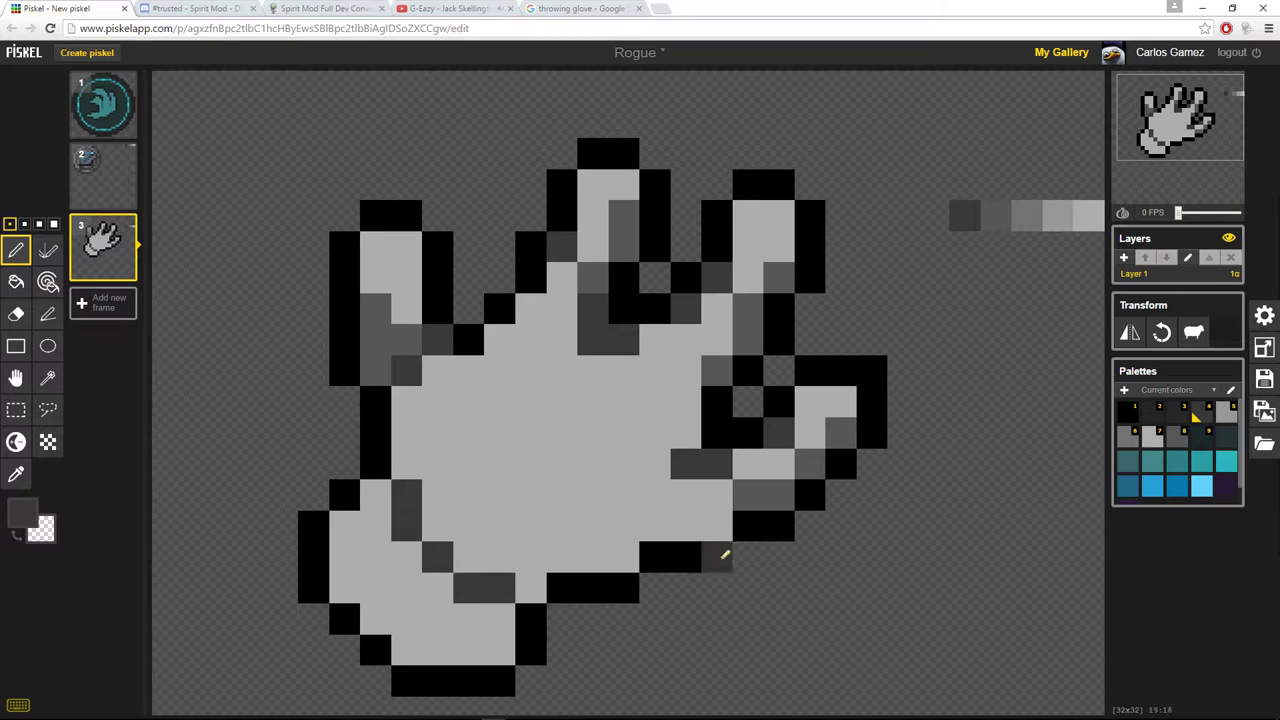
Shade the glove's cuff in graded medium greys, leaving a lighter highlight near its lower-left edge
{"action": "scroll", "coordinate": [887, 250], "scroll_direction": "down", "scroll_amount": 6}
{"action": "middle_click", "coordinate": [887, 176]}
{"action": "scroll", "coordinate": [380, 370], "scroll_direction": "up", "scroll_amount": 7}
{"action": "left_click_drag", "start_coordinate": [325, 376], "coordinate": [503, 518]}
{"action": "scroll", "coordinate": [1031, 254], "scroll_direction": "down", "scroll_amount": 7}
{"action": "middle_click", "coordinate": [908, 176]}
{"action": "left_click_drag", "start_coordinate": [473, 402], "coordinate": [453, 424]}
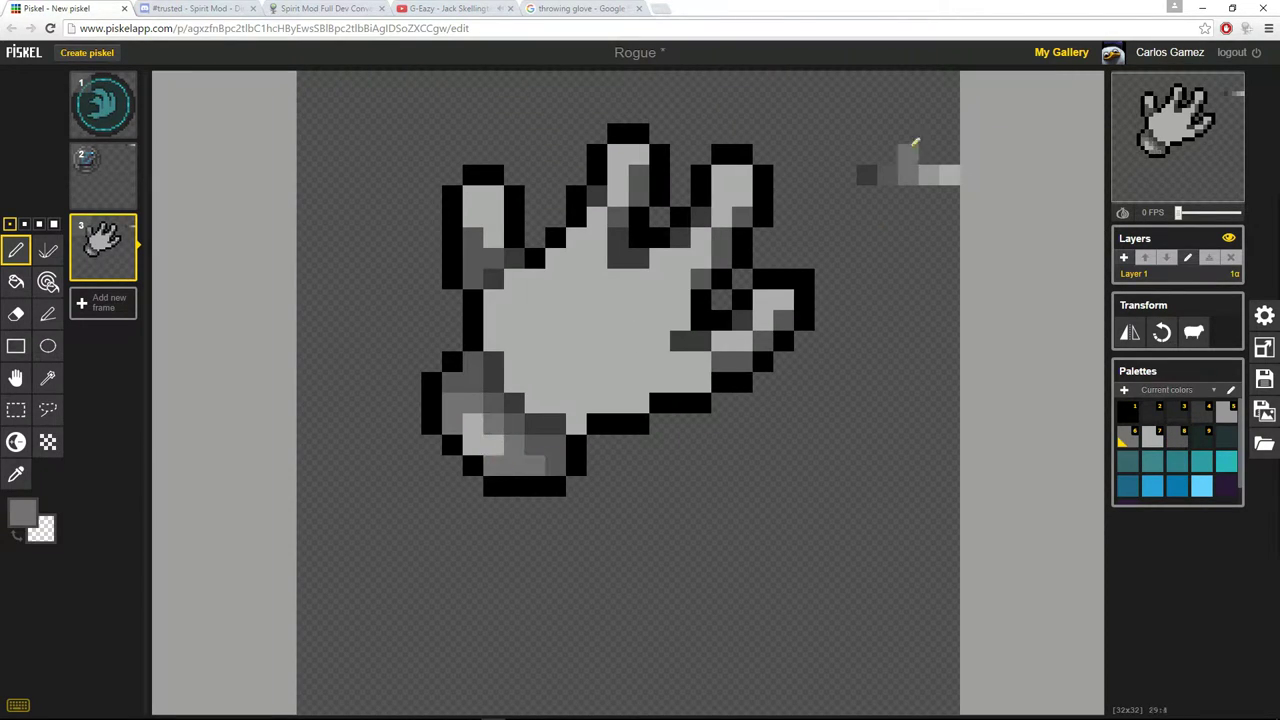
{"action": "left_click_drag", "start_coordinate": [508, 464], "coordinate": [494, 465]}
{"action": "key", "text": "5"}
{"action": "scroll", "coordinate": [450, 435], "scroll_direction": "up", "scroll_amount": 4}
{"action": "key", "text": "6"}
{"action": "left_click_drag", "start_coordinate": [430, 402], "coordinate": [403, 402]}
Shade the left and middle fingers of the glove with medium greys, keeping a lighter strip as highlight
{"action": "scroll", "coordinate": [403, 440], "scroll_direction": "up", "scroll_amount": 4}
{"action": "left_click_drag", "start_coordinate": [494, 250], "coordinate": [488, 317]}
{"action": "mouse_move", "coordinate": [395, 175]}
{"action": "left_mouse_down"}
{"action": "mouse_move", "coordinate": [464, 316]}
{"action": "mouse_move", "coordinate": [421, 302]}
{"action": "left_mouse_up"}
{"action": "left_click", "coordinate": [421, 650], "text": "alt"}
{"action": "left_click_drag", "start_coordinate": [457, 267], "coordinate": [457, 329]}
{"action": "left_click_drag", "start_coordinate": [665, 268], "coordinate": [700, 198]}
{"action": "left_click", "coordinate": [421, 650], "text": "alt"}
{"action": "left_click", "coordinate": [665, 198]}
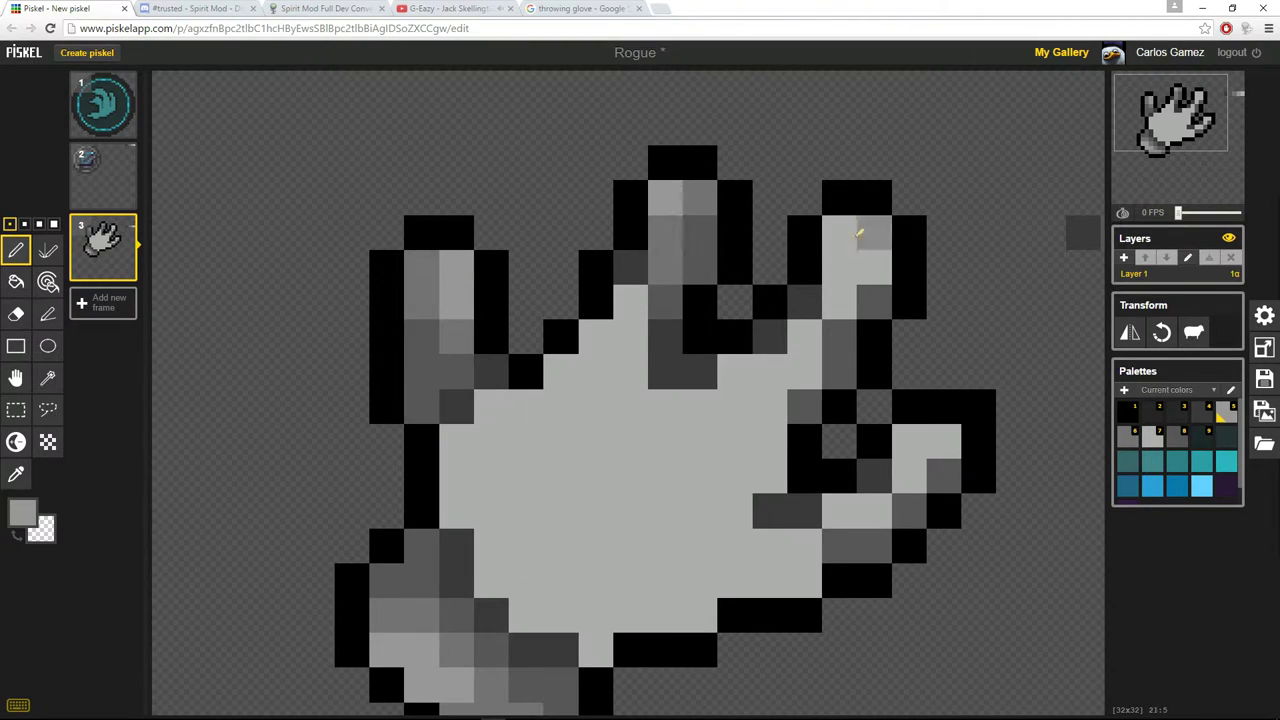
Shade the right finger and the lowest finger with medium greys sampled from the cuff
{"action": "left_click", "coordinate": [421, 615], "text": "alt"}
{"action": "left_click_drag", "start_coordinate": [874, 235], "coordinate": [839, 303]}
{"action": "left_click_drag", "start_coordinate": [944, 441], "coordinate": [839, 511]}
{"action": "left_click", "coordinate": [421, 650], "text": "alt"}
{"action": "left_click", "coordinate": [909, 441]}
{"action": "scroll", "coordinate": [709, 213], "scroll_direction": "down", "scroll_amount": 2}
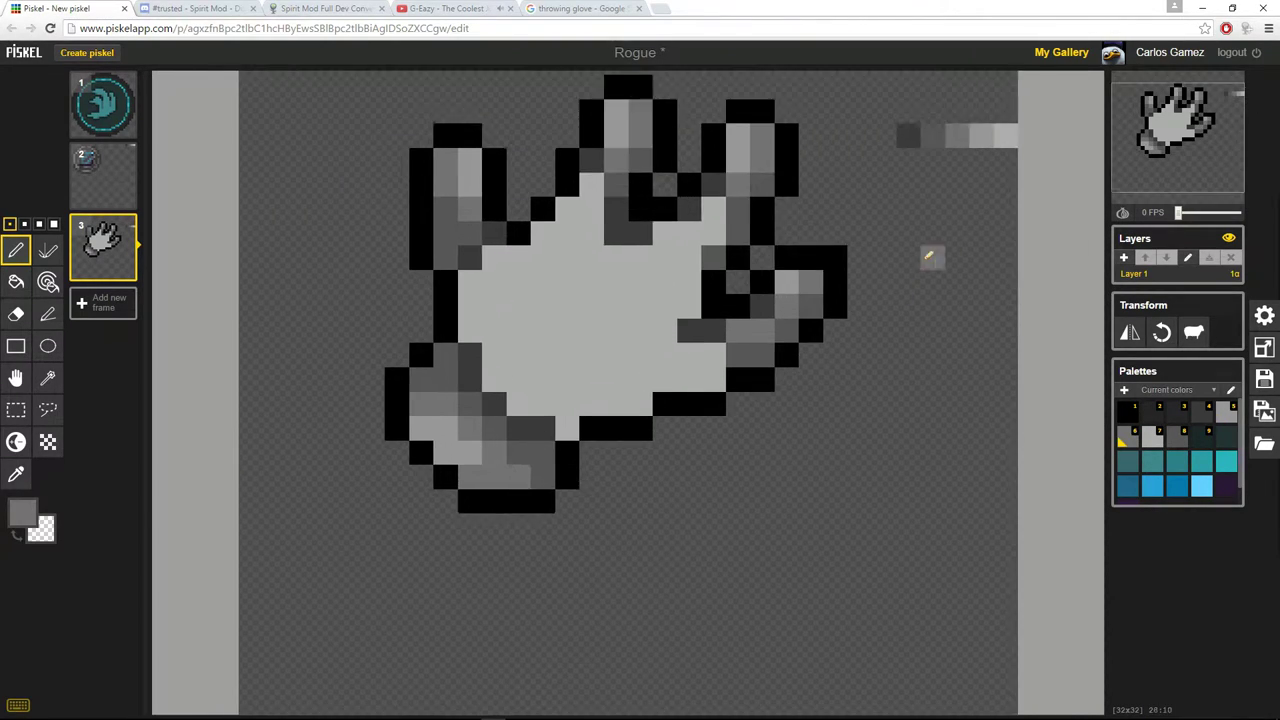
Shade the palm's edges below the fingers with medium grey
{"action": "scroll", "coordinate": [697, 234], "scroll_direction": "up", "scroll_amount": 1}
{"action": "scroll", "coordinate": [760, 429], "scroll_direction": "up", "scroll_amount": 1}
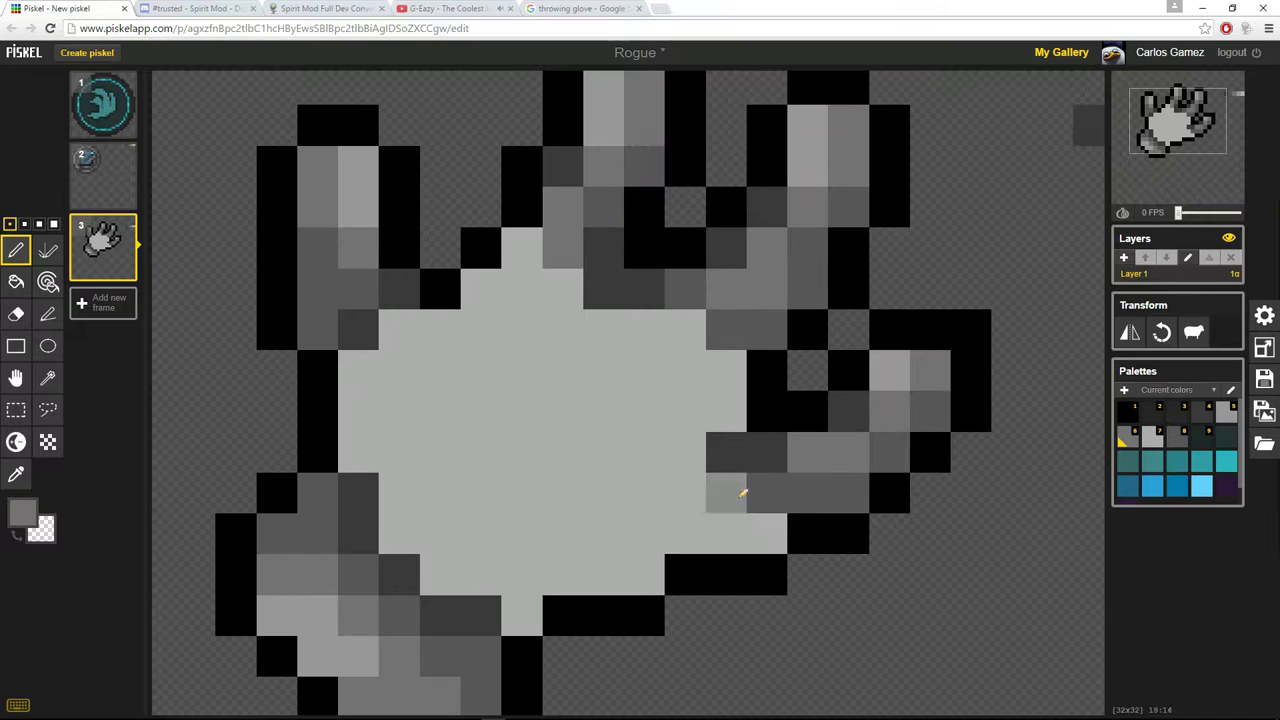
{"action": "left_click", "coordinate": [535, 365], "text": "alt"}
{"action": "left_click", "coordinate": [560, 332]}
{"action": "scroll", "coordinate": [640, 240], "scroll_direction": "down", "scroll_amount": 2}
Draw a small black circle outline on the lower palm next to the cuff
{"action": "scroll", "coordinate": [600, 240], "scroll_direction": "up", "scroll_amount": 1}
{"action": "left_click", "coordinate": [411, 305], "text": "alt"}
{"action": "mouse_move", "coordinate": [468, 310]}
{"action": "left_mouse_down"}
{"action": "mouse_move", "coordinate": [586, 345]}
{"action": "mouse_move", "coordinate": [556, 398]}
{"action": "mouse_move", "coordinate": [555, 349]}
{"action": "mouse_move", "coordinate": [500, 320]}
{"action": "left_mouse_up"}
{"action": "scroll", "coordinate": [555, 325], "scroll_direction": "up", "scroll_amount": 1}
{"action": "left_click", "coordinate": [513, 292], "text": "alt"}
{"action": "left_click_drag", "start_coordinate": [514, 214], "coordinate": [592, 268]}
{"action": "key", "text": "ctrl+z"}
{"action": "scroll", "coordinate": [640, 250], "scroll_direction": "down", "scroll_amount": 2}
{"action": "left_click", "coordinate": [696, 258], "text": "alt"}
{"action": "scroll", "coordinate": [682, 238], "scroll_direction": "up", "scroll_amount": 1}
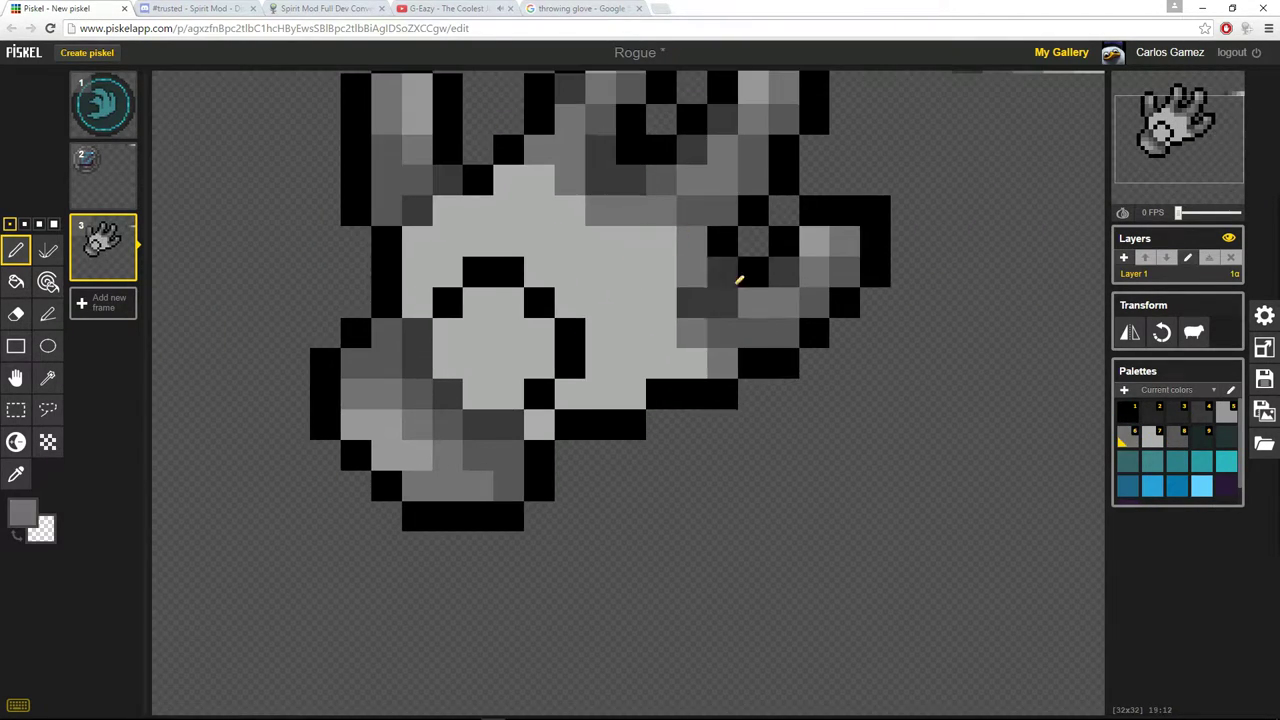
Shade the palm around the circle in medium grey and bucket-fill its remaining light area with the same grey
{"action": "left_click", "coordinate": [661, 364], "text": "alt"}
{"action": "mouse_move", "coordinate": [600, 340]}
{"action": "left_mouse_down"}
{"action": "mouse_move", "coordinate": [506, 251]}
{"action": "mouse_move", "coordinate": [430, 225]}
{"action": "mouse_move", "coordinate": [500, 190]}
{"action": "left_mouse_up"}
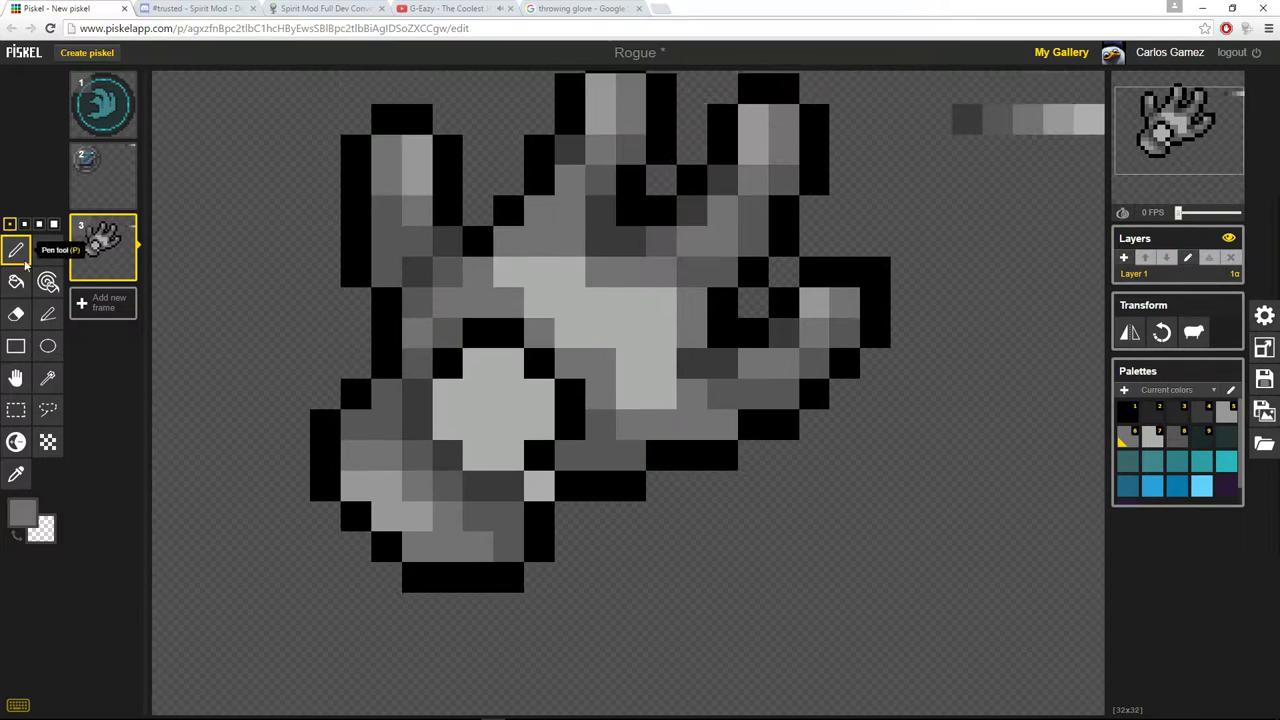
{"action": "left_click", "coordinate": [16, 282]}
{"action": "left_click", "coordinate": [600, 320]}
{"action": "left_click", "coordinate": [16, 250]}
{"action": "scroll", "coordinate": [608, 416], "scroll_direction": "down", "scroll_amount": 1}
{"action": "scroll", "coordinate": [600, 168], "scroll_direction": "up", "scroll_amount": 1}
{"action": "scroll", "coordinate": [634, 171], "scroll_direction": "down", "scroll_amount": 3}
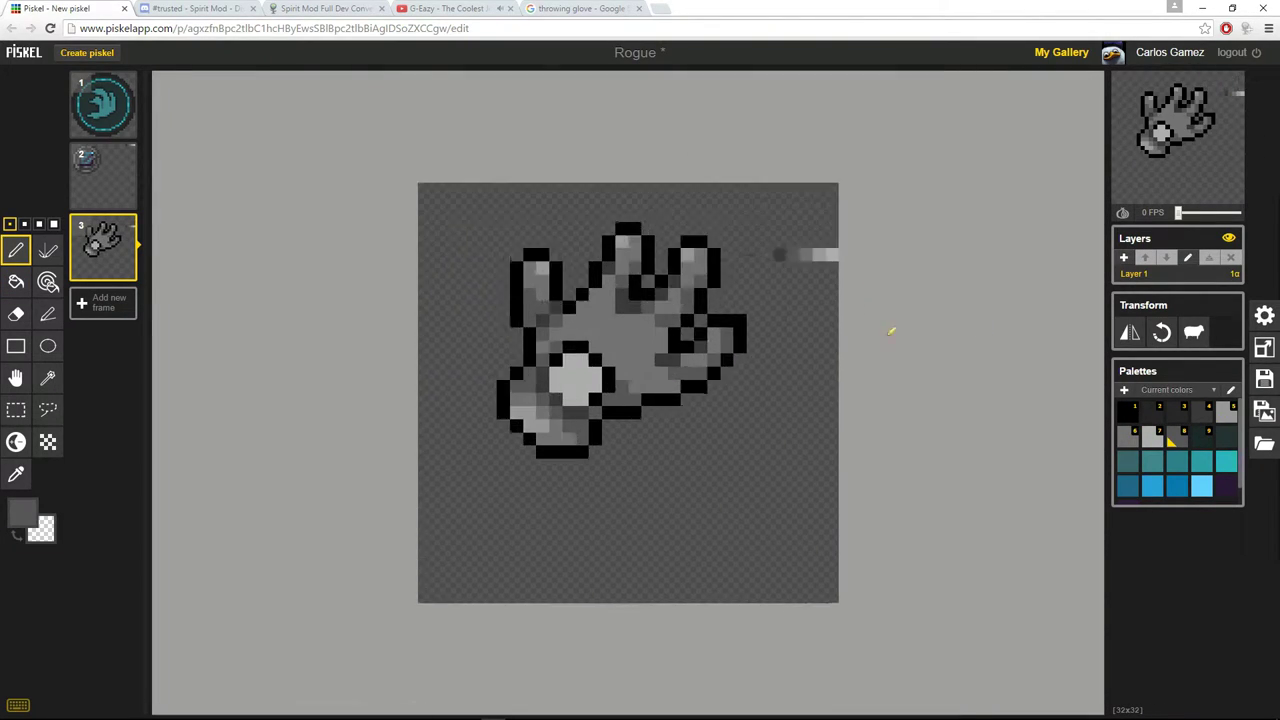
{"action": "scroll", "coordinate": [627, 316], "scroll_direction": "up", "scroll_amount": 2}
Paint lighter grey highlights across the middle of the palm and up toward the fingers
{"action": "left_click_drag", "start_coordinate": [588, 376], "coordinate": [573, 354]}
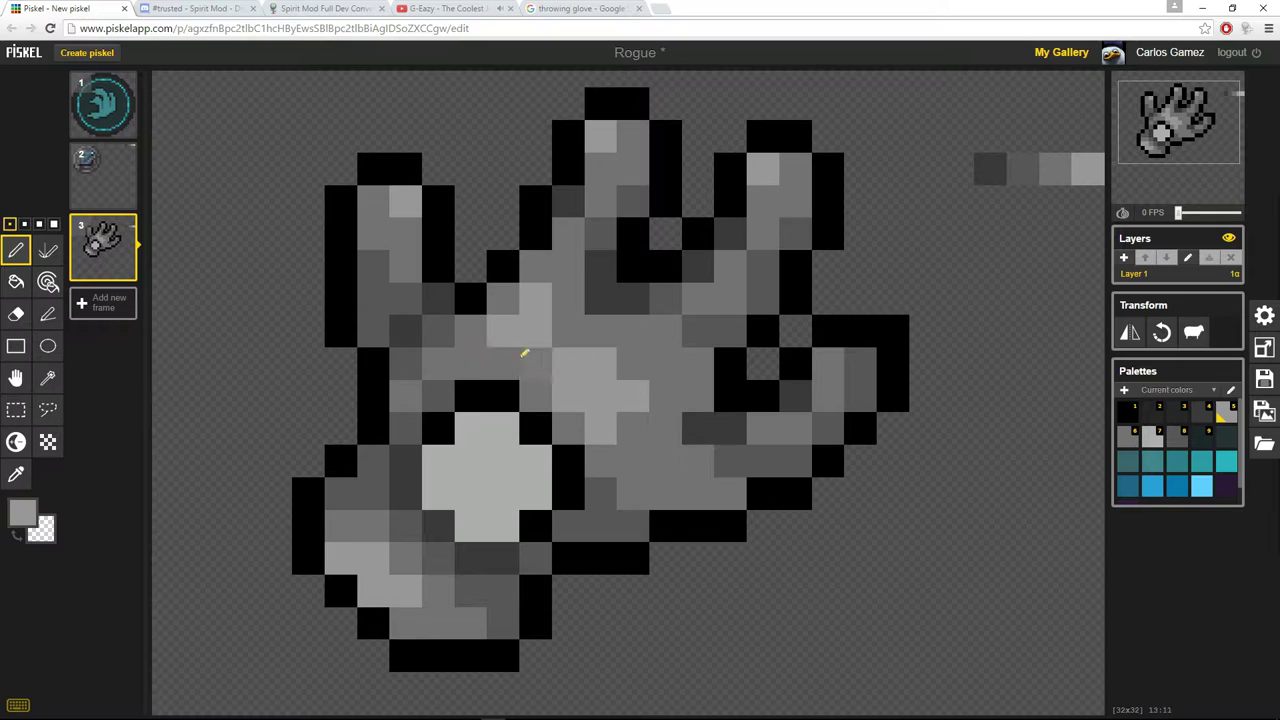
{"action": "left_click_drag", "start_coordinate": [655, 452], "coordinate": [641, 456]}
{"action": "scroll", "coordinate": [628, 454], "scroll_direction": "down", "scroll_amount": 1}
{"action": "scroll", "coordinate": [622, 447], "scroll_direction": "up", "scroll_amount": 2}
{"action": "middle_click", "coordinate": [621, 446]}
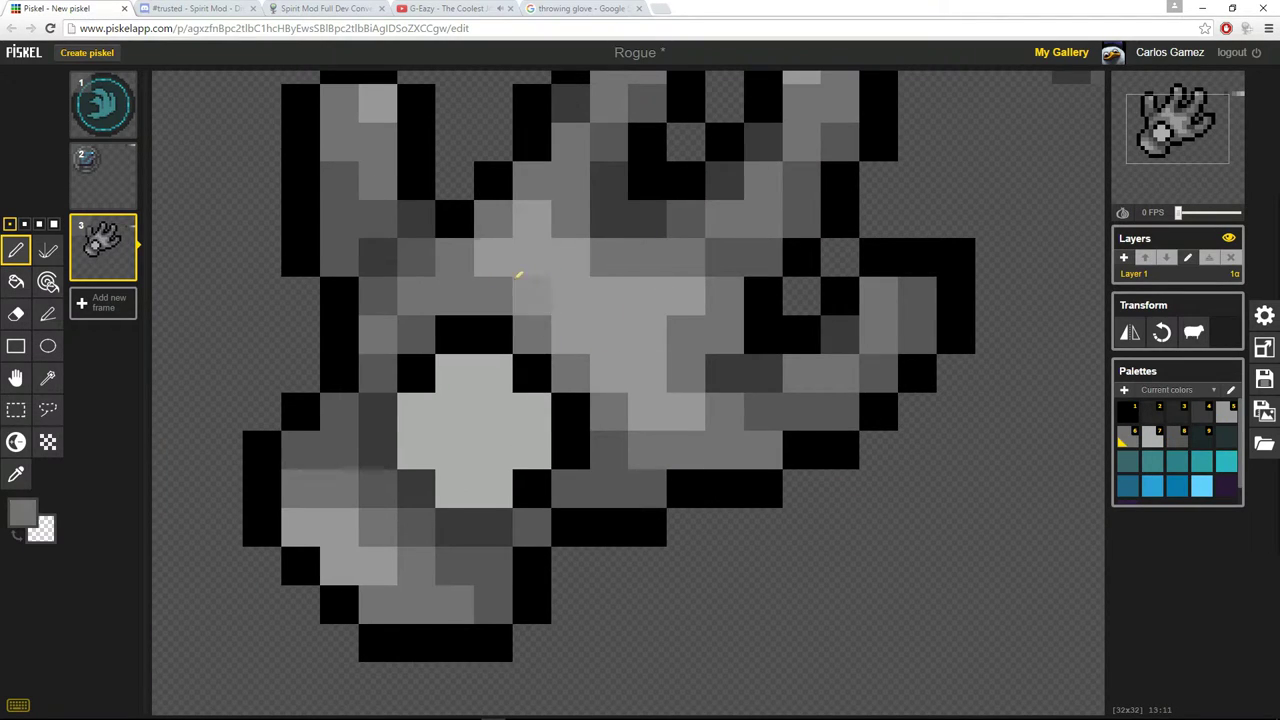
{"action": "middle_click", "coordinate": [560, 281]}
{"action": "scroll", "coordinate": [600, 290], "scroll_direction": "down", "scroll_amount": 1}
{"action": "scroll", "coordinate": [633, 297], "scroll_direction": "up", "scroll_amount": 2}
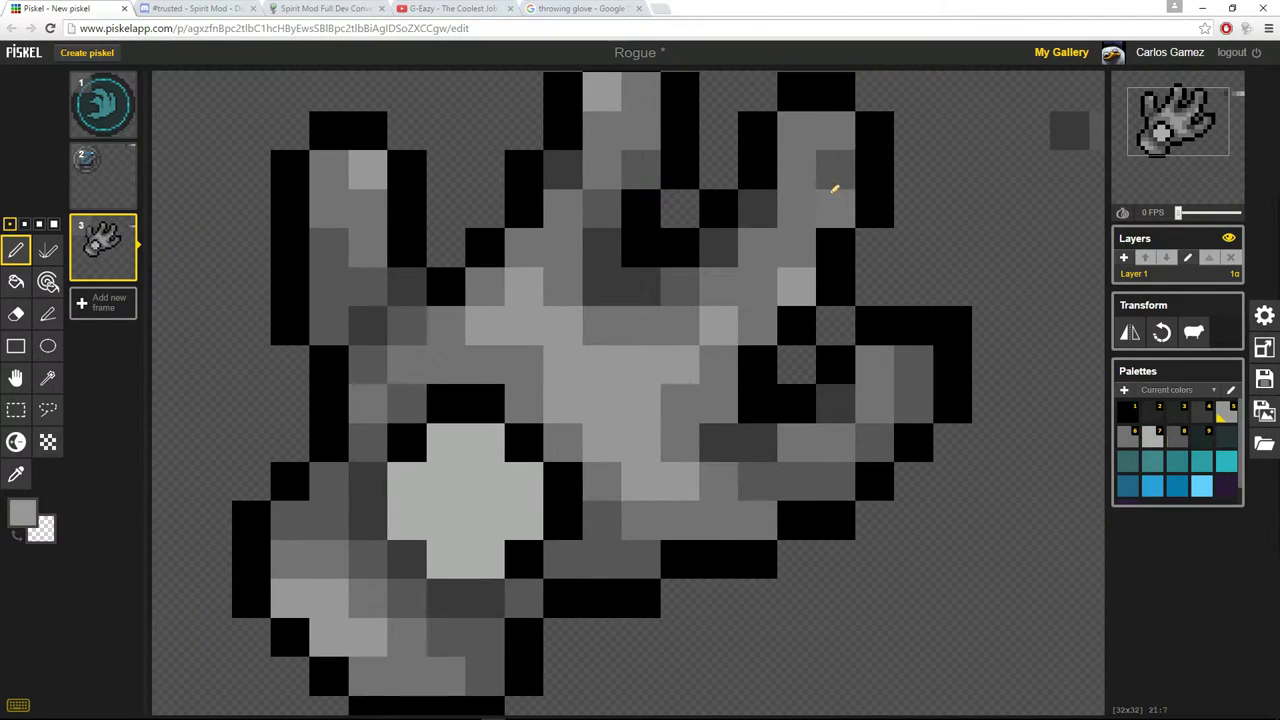
Rework the grey shading and highlights on the middle, right and lowest fingers and the palm edge below them
{"action": "mouse_move", "coordinate": [833, 188]}
{"action": "left_mouse_down"}
{"action": "mouse_move", "coordinate": [795, 166]}
{"action": "mouse_move", "coordinate": [775, 267]}
{"action": "left_mouse_up"}
{"action": "scroll", "coordinate": [694, 316], "scroll_direction": "down", "scroll_amount": 4}
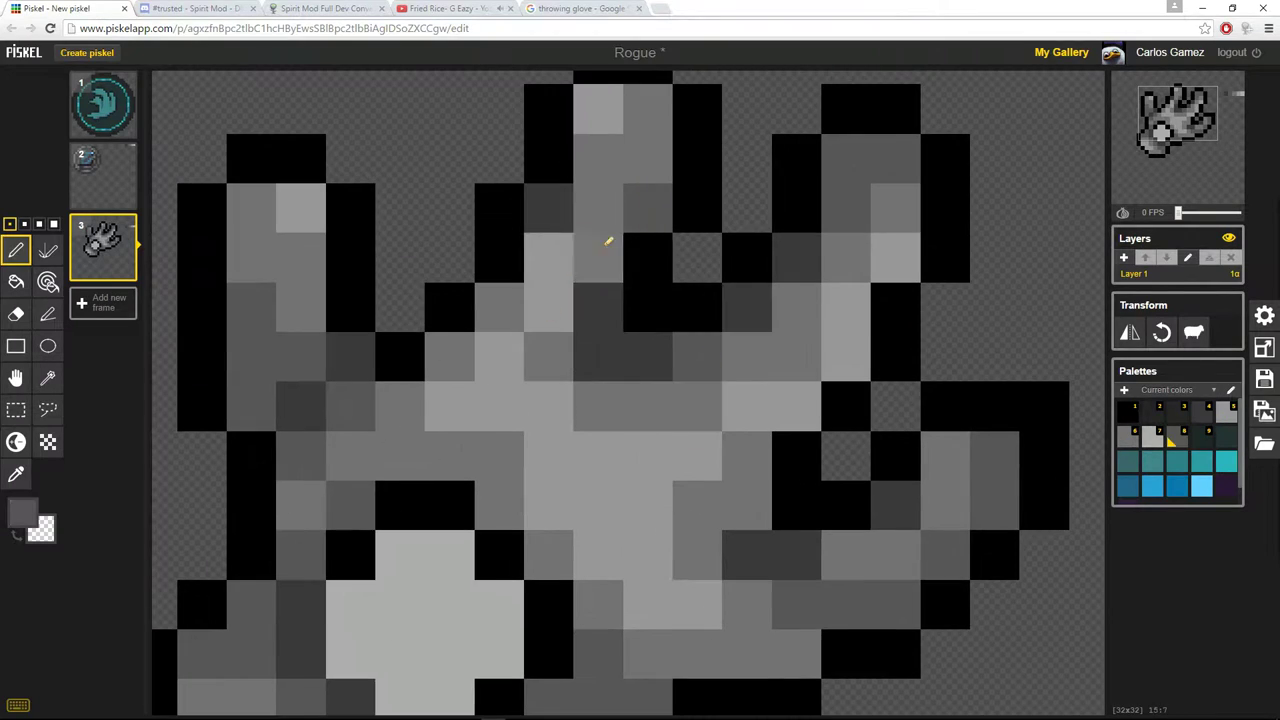
{"action": "scroll", "coordinate": [690, 320], "scroll_direction": "up", "scroll_amount": 3}
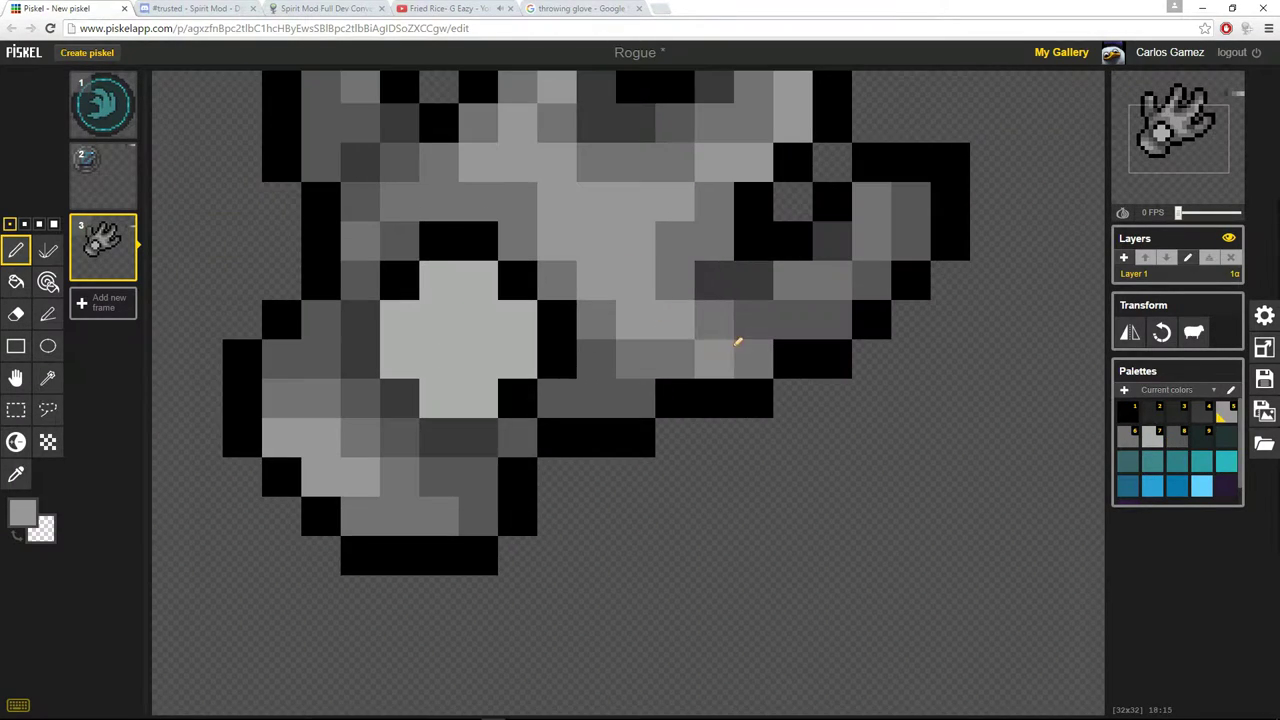
{"action": "scroll", "coordinate": [820, 330], "scroll_direction": "down", "scroll_amount": 3}
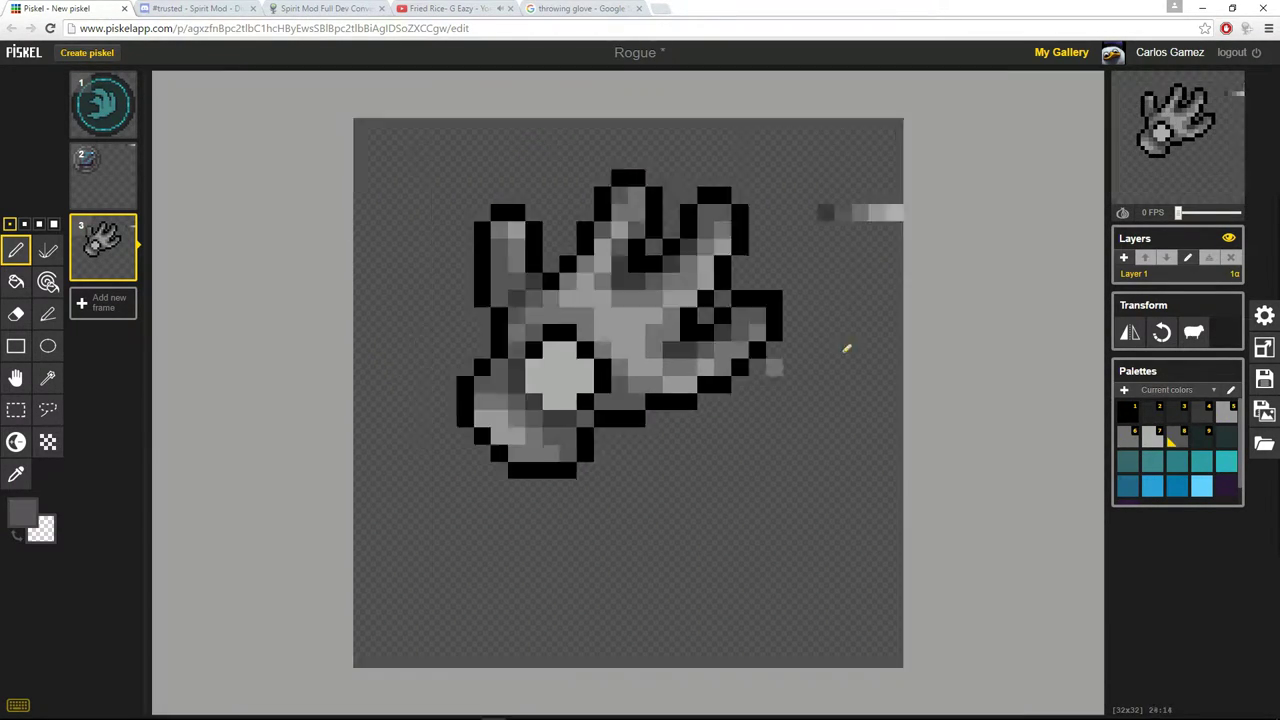
{"action": "scroll", "coordinate": [576, 275], "scroll_direction": "up", "scroll_amount": 1}
{"action": "scroll", "coordinate": [684, 381], "scroll_direction": "up", "scroll_amount": 2}
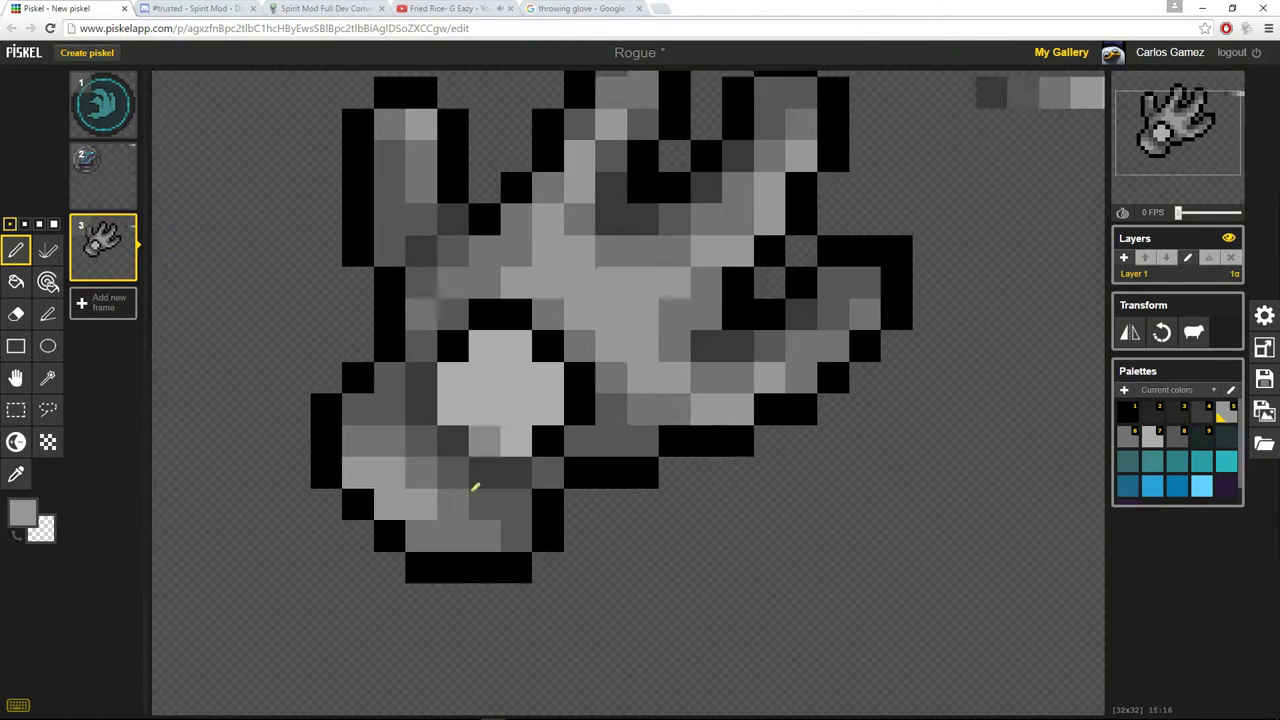
Shade the lower and left parts of the palm circle with darker greys
{"action": "scroll", "coordinate": [394, 409], "scroll_direction": "down", "scroll_amount": 2}
{"action": "scroll", "coordinate": [535, 362], "scroll_direction": "up", "scroll_amount": 3}
{"action": "left_click", "coordinate": [478, 372]}
{"action": "key", "text": "ctrl+z"}
{"action": "scroll", "coordinate": [566, 366], "scroll_direction": "up", "scroll_amount": 3}
{"action": "middle_click", "coordinate": [668, 236]}
{"action": "mouse_move", "coordinate": [436, 402]}
{"action": "left_mouse_down"}
{"action": "mouse_move", "coordinate": [505, 452]}
{"action": "mouse_move", "coordinate": [535, 405]}
{"action": "left_mouse_up"}
{"action": "scroll", "coordinate": [600, 340], "scroll_direction": "down", "scroll_amount": 3}
{"action": "middle_click", "coordinate": [668, 281]}
{"action": "scroll", "coordinate": [655, 350], "scroll_direction": "up", "scroll_amount": 3}
{"action": "left_click_drag", "start_coordinate": [457, 383], "coordinate": [468, 428]}
Complete the palm circle's shading with medium grey and add lighter highlight pixels near its upper-right edge
{"action": "scroll", "coordinate": [620, 385], "scroll_direction": "down", "scroll_amount": 3}
{"action": "middle_click", "coordinate": [711, 386]}
{"action": "scroll", "coordinate": [590, 375], "scroll_direction": "up", "scroll_amount": 2}
{"action": "left_click_drag", "start_coordinate": [511, 357], "coordinate": [480, 357]}
{"action": "middle_click", "coordinate": [664, 314]}
{"action": "left_click_drag", "start_coordinate": [503, 439], "coordinate": [503, 314]}
{"action": "middle_click", "coordinate": [511, 263]}
{"action": "left_click", "coordinate": [511, 232]}
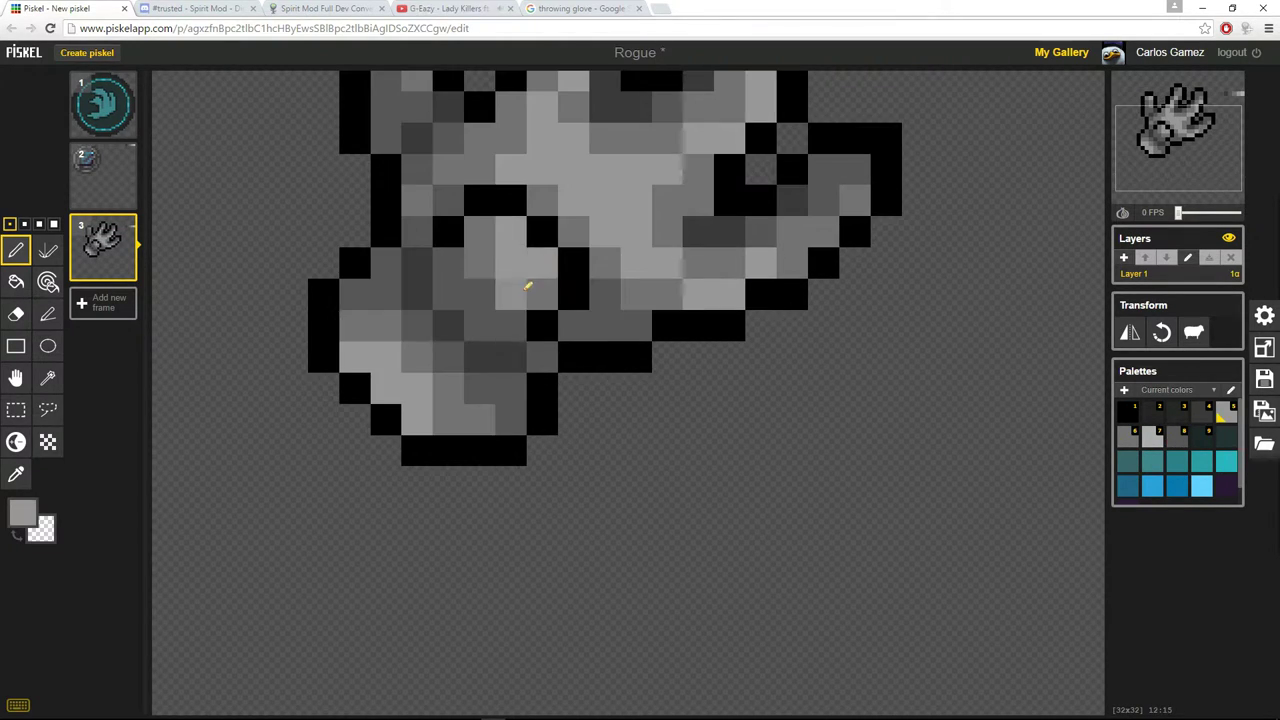
{"action": "left_click", "coordinate": [480, 232]}
{"action": "left_click", "coordinate": [542, 295]}
Darken the crease between the cuff and the palm circle with near-black pixels
{"action": "scroll", "coordinate": [523, 404], "scroll_direction": "up", "scroll_amount": 3}
{"action": "middle_click", "coordinate": [543, 406]}
{"action": "mouse_move", "coordinate": [478, 433]}
{"action": "left_mouse_down"}
{"action": "mouse_move", "coordinate": [409, 388]}
{"action": "mouse_move", "coordinate": [418, 398]}
{"action": "left_mouse_up"}
{"action": "left_click", "coordinate": [22, 513]}
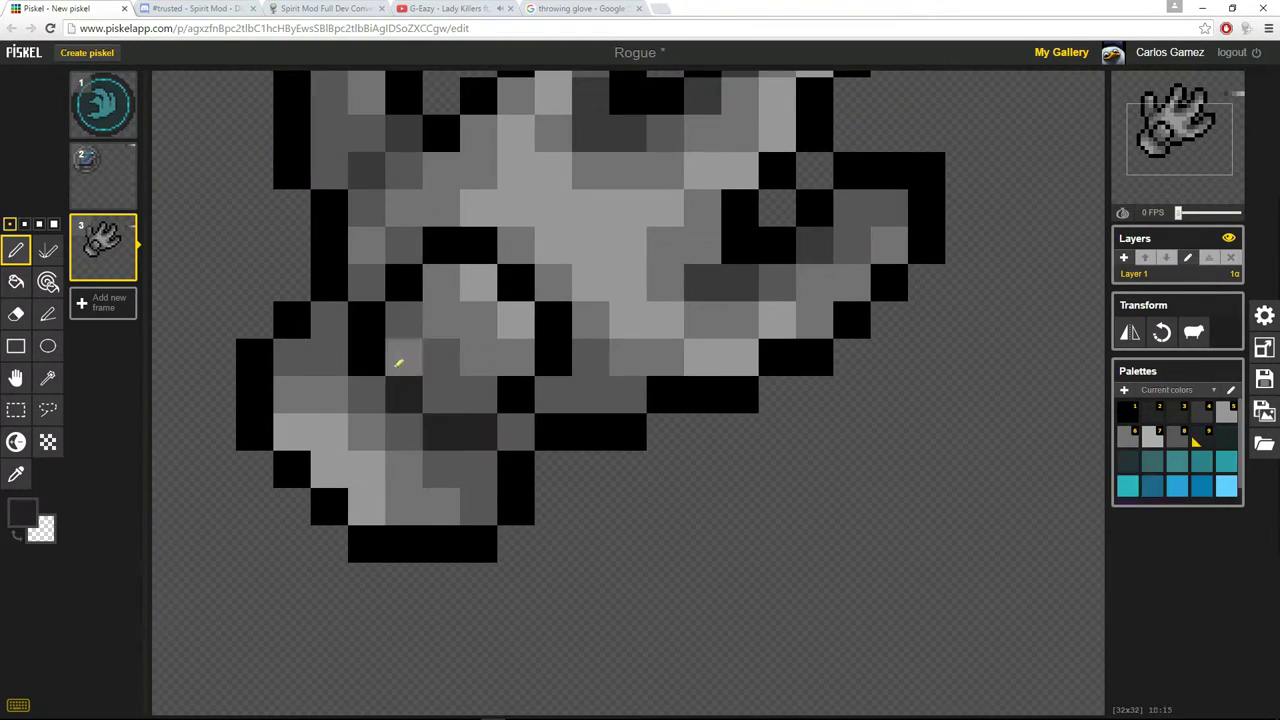
{"action": "scroll", "coordinate": [560, 388], "scroll_direction": "down", "scroll_amount": 3}
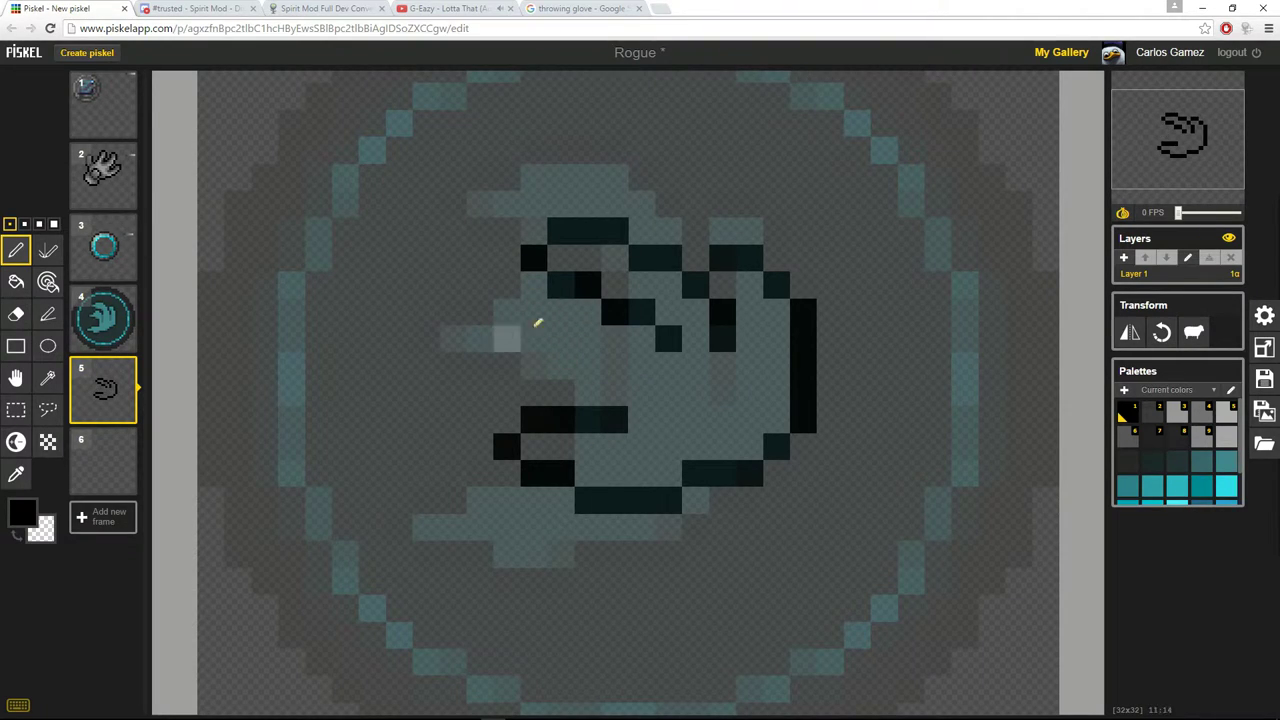
Undo the last outline strokes and redraw the hand's lower finger and thumb outline in black over the onion-skinned emblem
{"action": "key", "text": "ctrl+z"}
{"action": "key", "text": "ctrl+z"}
{"action": "key", "text": "ctrl+z"}
{"action": "key", "text": "ctrl+z"}
{"action": "left_click_drag", "start_coordinate": [588, 392], "coordinate": [615, 392]}
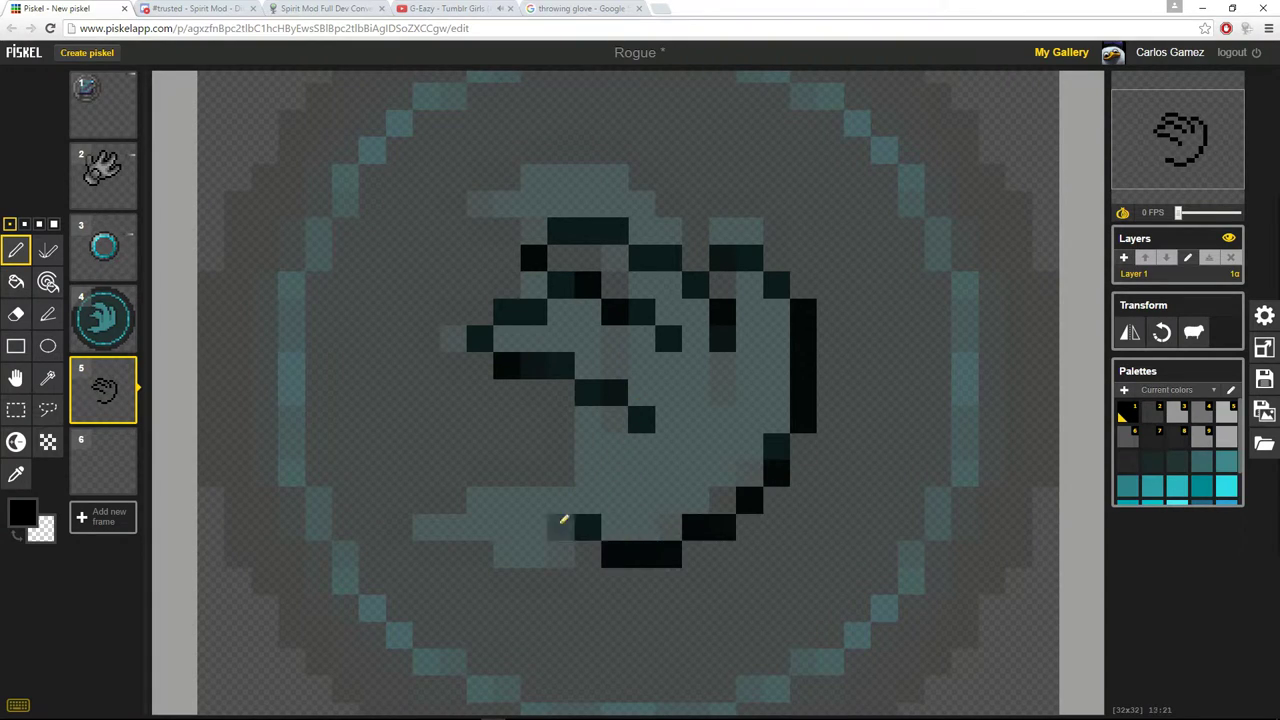
{"action": "scroll", "coordinate": [668, 430], "scroll_direction": "down", "scroll_amount": 1}
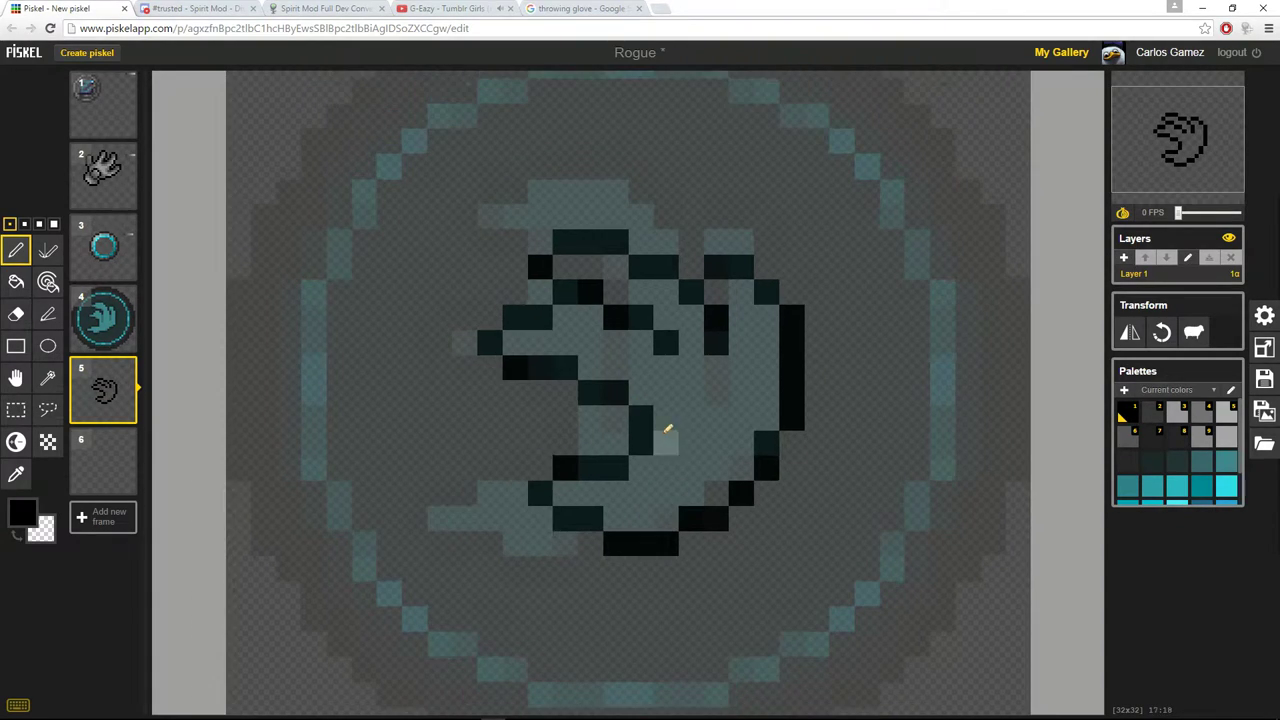
{"action": "scroll", "coordinate": [710, 425], "scroll_direction": "up", "scroll_amount": 1}
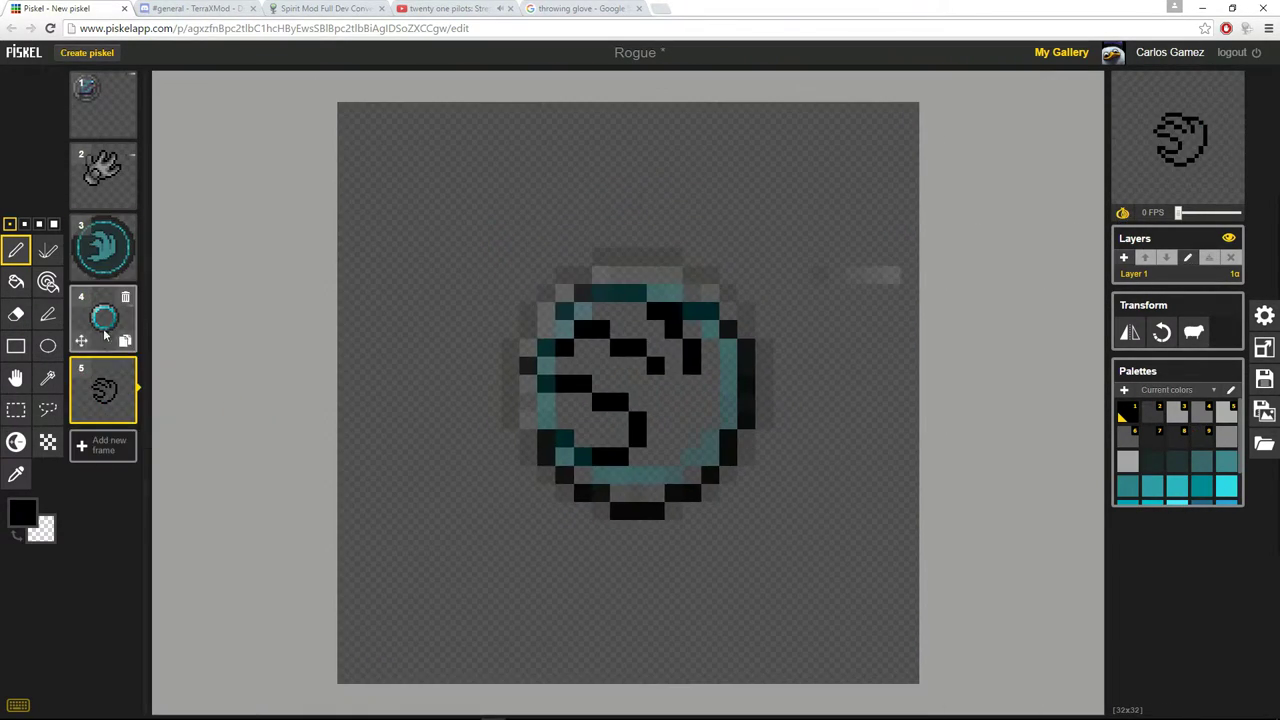
{"action": "left_click_drag", "start_coordinate": [490, 220], "coordinate": [802, 556]}
{"action": "left_click", "coordinate": [16, 378]}
{"action": "mouse_move", "coordinate": [560, 382]}
{"action": "left_mouse_down"}
{"action": "mouse_move", "coordinate": [557, 401]}
{"action": "mouse_move", "coordinate": [540, 401]}
{"action": "left_mouse_up"}
{"action": "key", "text": "ctrl+z"}
{"action": "key", "text": "ctrl+z"}
Draw a near-black circle about 21 pixels across in the sixth frame and line it inside with dark grey and bright cyan rings
{"action": "left_click", "coordinate": [48, 346]}
{"action": "left_click_drag", "start_coordinate": [455, 220], "coordinate": [807, 597]}
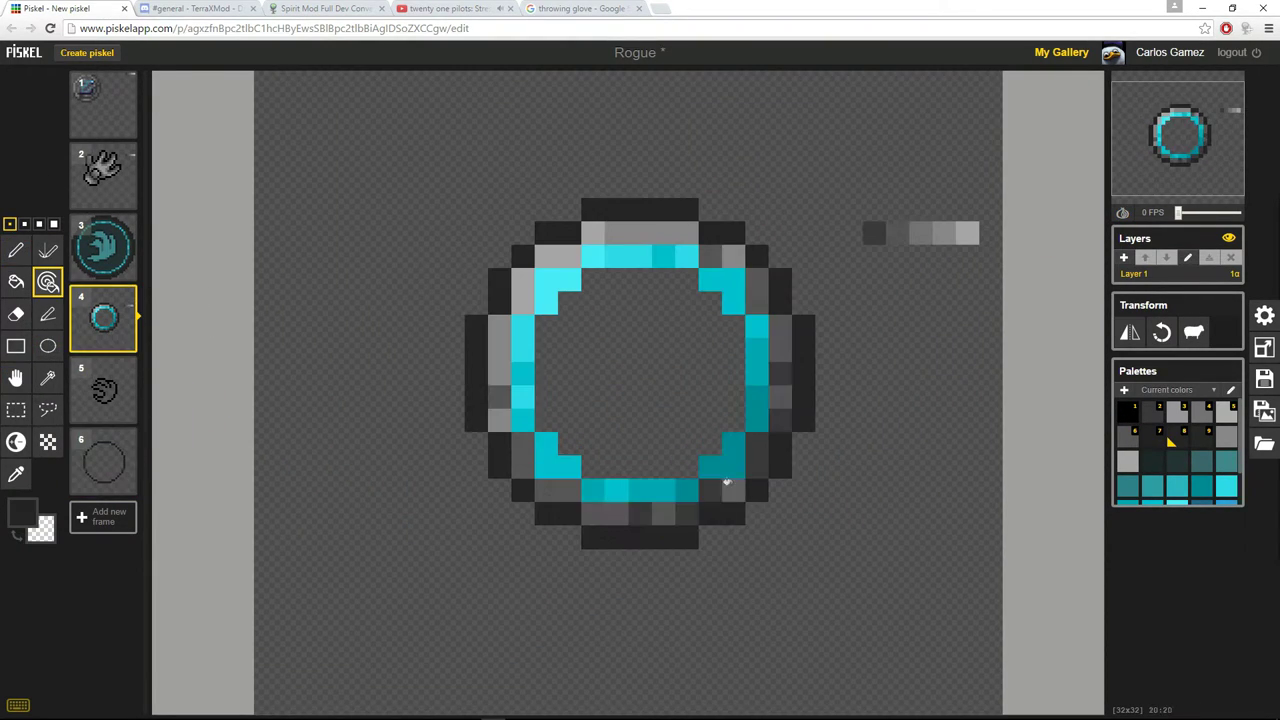
{"action": "mouse_move", "coordinate": [428, 321]}
{"action": "left_mouse_down"}
{"action": "mouse_move", "coordinate": [505, 551]}
{"action": "mouse_move", "coordinate": [673, 603]}
{"action": "left_mouse_up"}
{"action": "mouse_move", "coordinate": [826, 503]}
{"action": "left_mouse_down"}
{"action": "mouse_move", "coordinate": [825, 292]}
{"action": "mouse_move", "coordinate": [586, 180]}
{"action": "left_mouse_up"}
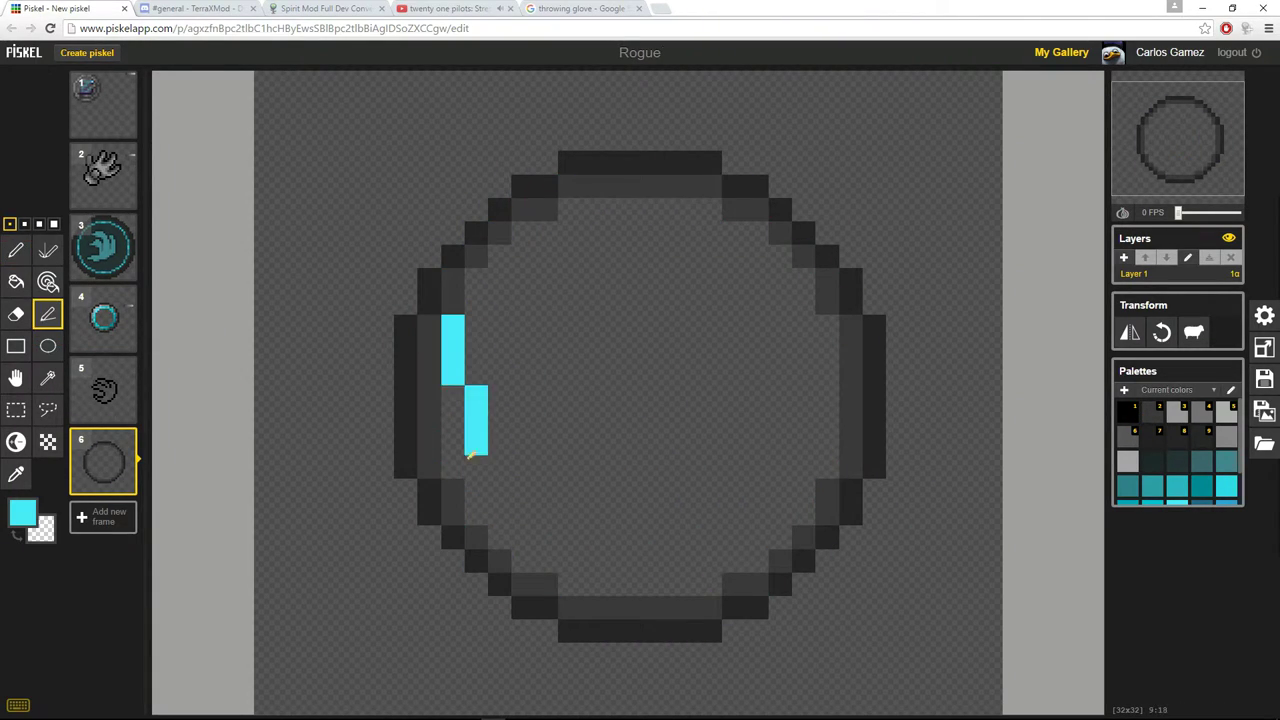
{"action": "mouse_move", "coordinate": [470, 455]}
{"action": "left_mouse_down"}
{"action": "mouse_move", "coordinate": [779, 533]}
{"action": "mouse_move", "coordinate": [610, 203]}
{"action": "left_mouse_up"}
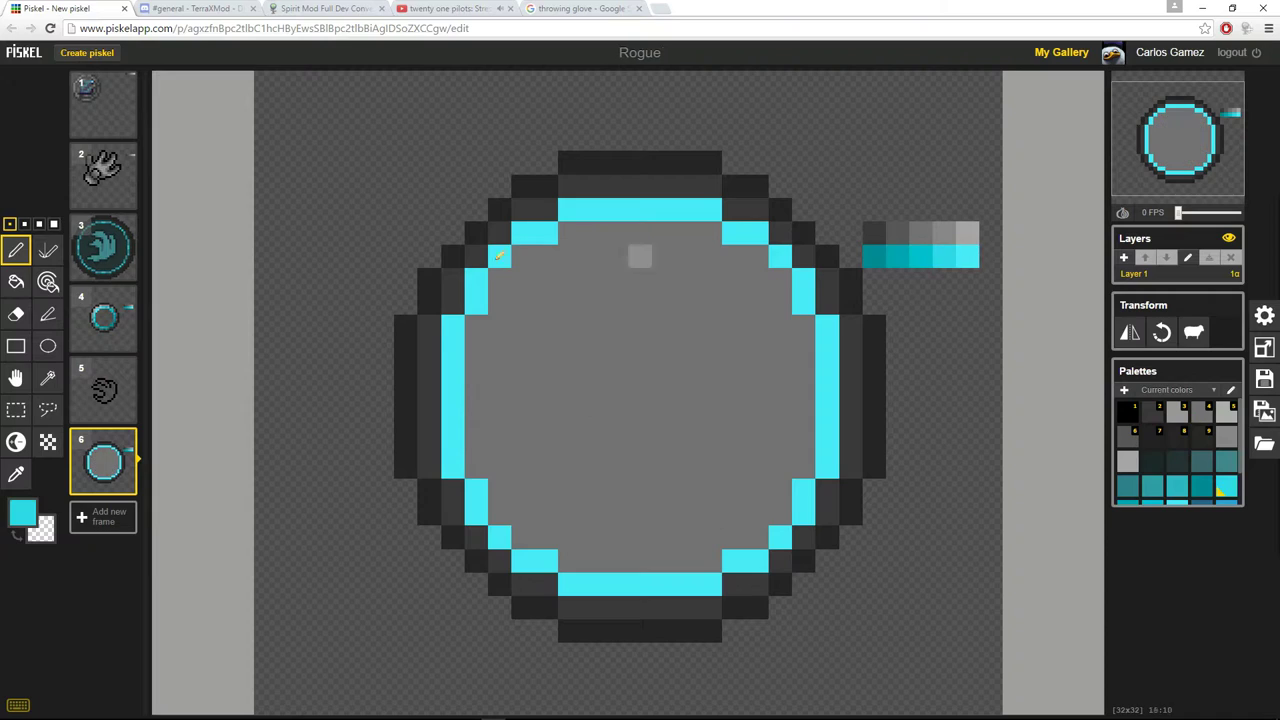
Shade the lower and right sides of the large cyan ring with darker teal tones
{"action": "mouse_move", "coordinate": [827, 397]}
{"action": "left_mouse_down"}
{"action": "mouse_move", "coordinate": [592, 584]}
{"action": "mouse_move", "coordinate": [500, 538]}
{"action": "left_mouse_up"}
{"action": "left_click", "coordinate": [827, 467]}
{"action": "left_click", "coordinate": [827, 420]}
{"action": "left_click", "coordinate": [593, 584]}
{"action": "left_click", "coordinate": [570, 584], "text": "alt"}
{"action": "left_click", "coordinate": [827, 443]}
{"action": "left_click_drag", "start_coordinate": [827, 373], "coordinate": [827, 349]}
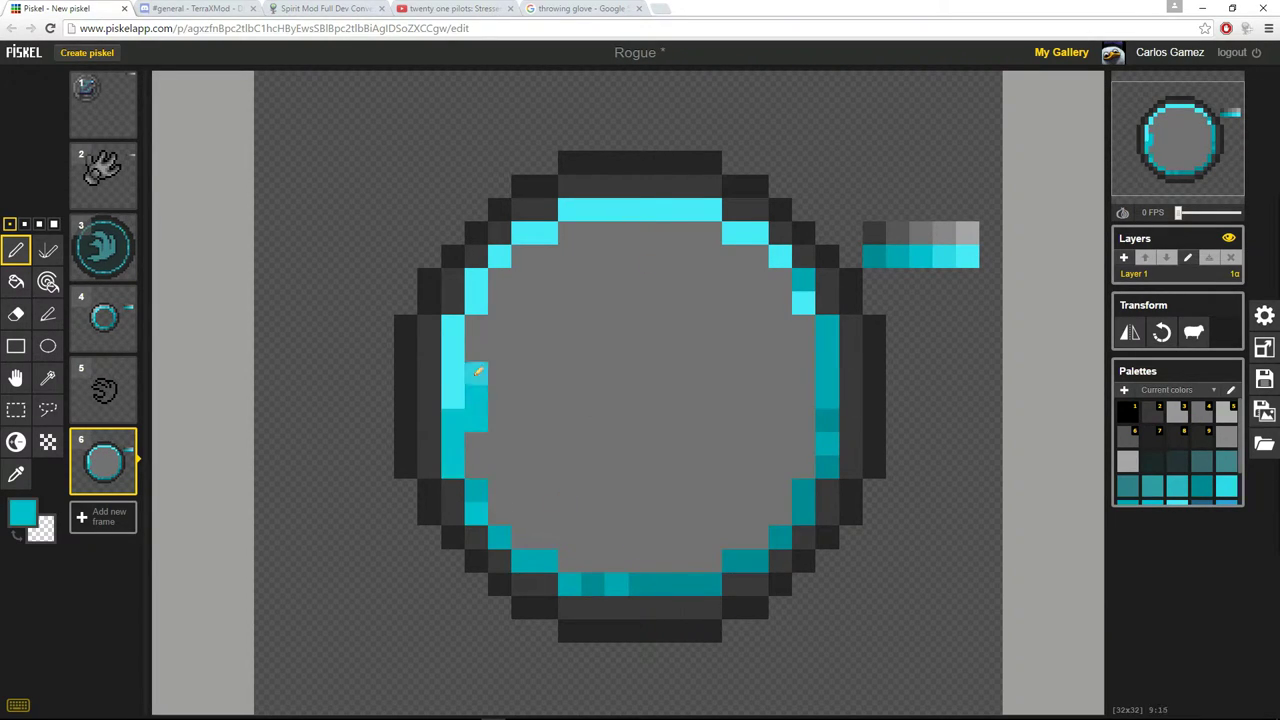
Grade the upper and left sides of the cyan ring with lighter cyan tones, adding bright highlight pixels
{"action": "left_click_drag", "start_coordinate": [570, 210], "coordinate": [803, 303]}
{"action": "left_click", "coordinate": [944, 256], "text": "alt"}
{"action": "mouse_move", "coordinate": [687, 210]}
{"action": "left_mouse_down"}
{"action": "mouse_move", "coordinate": [453, 327]}
{"action": "mouse_move", "coordinate": [453, 373]}
{"action": "left_mouse_up"}
{"action": "left_click", "coordinate": [967, 256], "text": "alt"}
{"action": "mouse_move", "coordinate": [476, 303]}
{"action": "left_mouse_down"}
{"action": "mouse_move", "coordinate": [476, 280]}
{"action": "mouse_move", "coordinate": [570, 210]}
{"action": "left_mouse_up"}
{"action": "left_click", "coordinate": [616, 210]}
{"action": "left_click", "coordinate": [457, 328]}
Shade the dark grey ring around the cyan band with sampled greys, lightest along its upper-left side
{"action": "scroll", "coordinate": [690, 368], "scroll_direction": "down", "scroll_amount": 5}
{"action": "scroll", "coordinate": [666, 364], "scroll_direction": "up", "scroll_amount": 6}
{"action": "left_click", "coordinate": [927, 223], "text": "alt"}
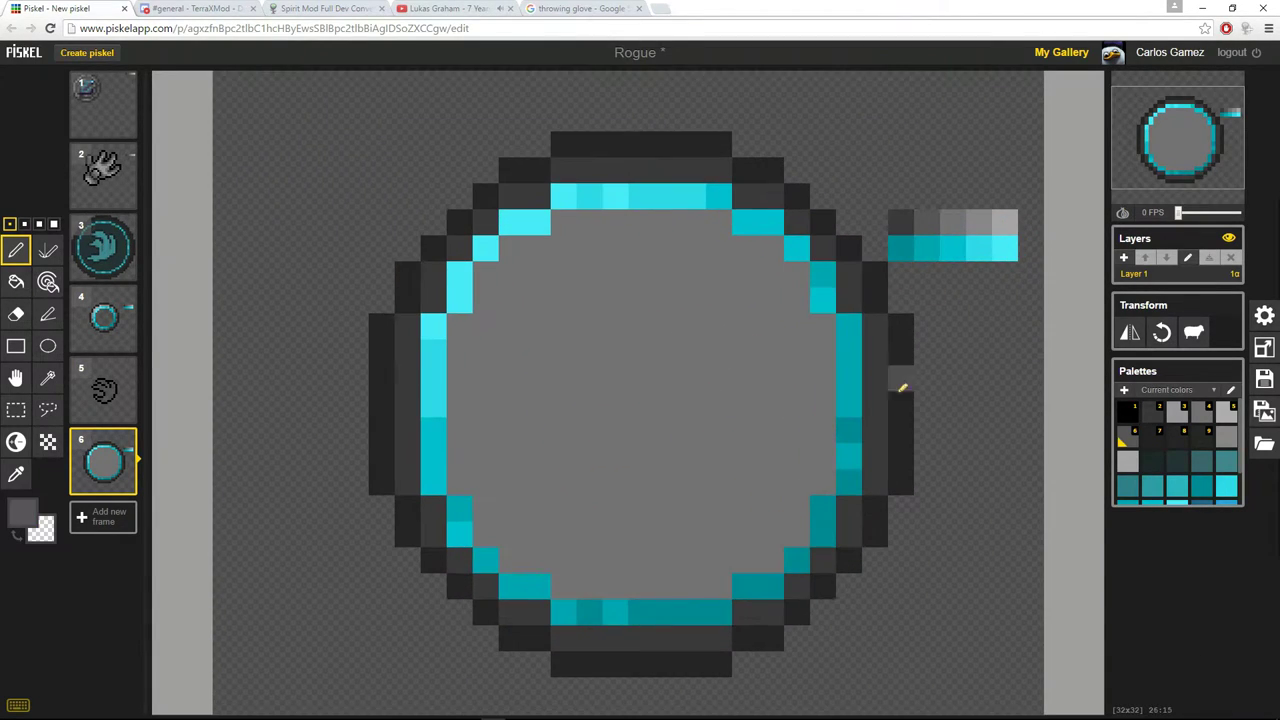
{"action": "left_click_drag", "start_coordinate": [537, 612], "coordinate": [459, 560]}
{"action": "mouse_move", "coordinate": [849, 300]}
{"action": "left_mouse_down"}
{"action": "mouse_move", "coordinate": [849, 274]}
{"action": "mouse_move", "coordinate": [563, 170]}
{"action": "mouse_move", "coordinate": [433, 534]}
{"action": "left_mouse_up"}
{"action": "left_click", "coordinate": [953, 223], "text": "alt"}
{"action": "left_click", "coordinate": [979, 223], "text": "alt"}
{"action": "left_click_drag", "start_coordinate": [407, 405], "coordinate": [571, 167]}
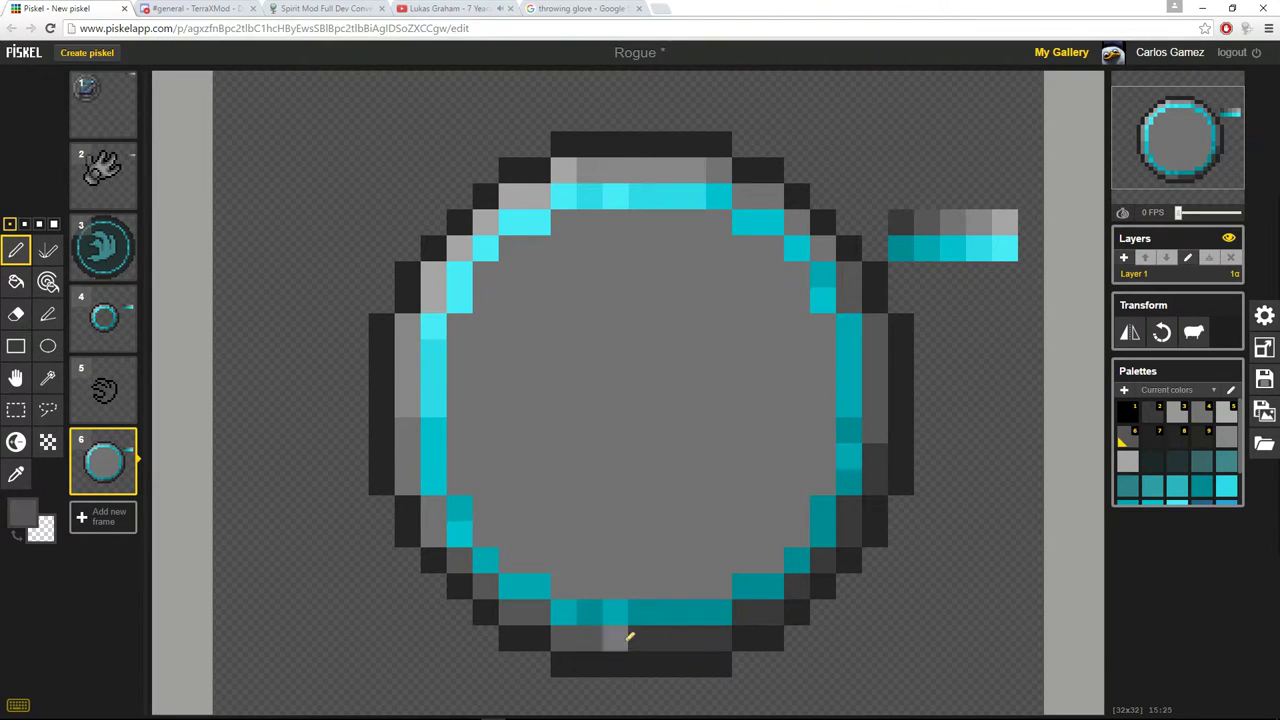
Refine the emblem's grey outer ring with sampled greys, retouching pixels along its bottom, right and upper edges
{"action": "left_click", "coordinate": [586, 636]}
{"action": "left_click", "coordinate": [615, 638], "text": "alt"}
{"action": "left_click", "coordinate": [563, 638]}
{"action": "left_click", "coordinate": [875, 430]}
{"action": "left_click", "coordinate": [875, 378]}
{"action": "left_click", "coordinate": [849, 274], "text": "alt"}
{"action": "left_click", "coordinate": [823, 248]}
{"action": "left_click", "coordinate": [771, 196]}
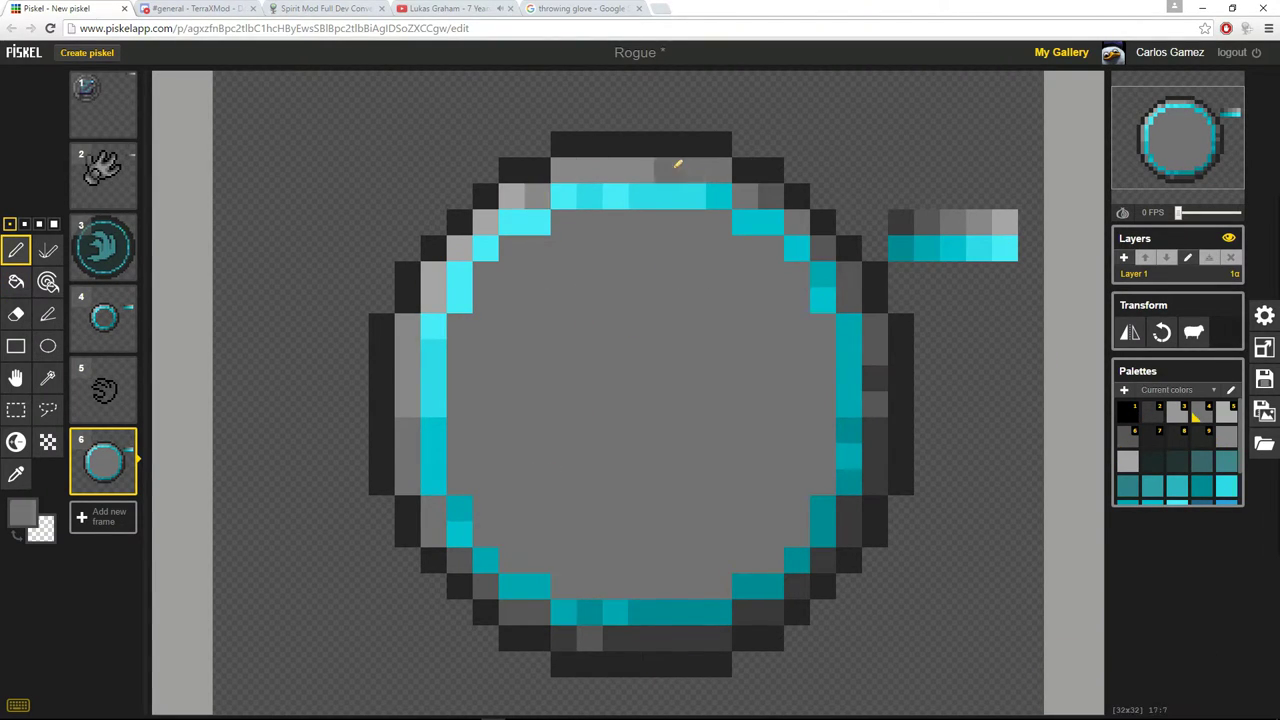
{"action": "scroll", "coordinate": [538, 356], "scroll_direction": "down", "scroll_amount": 5}
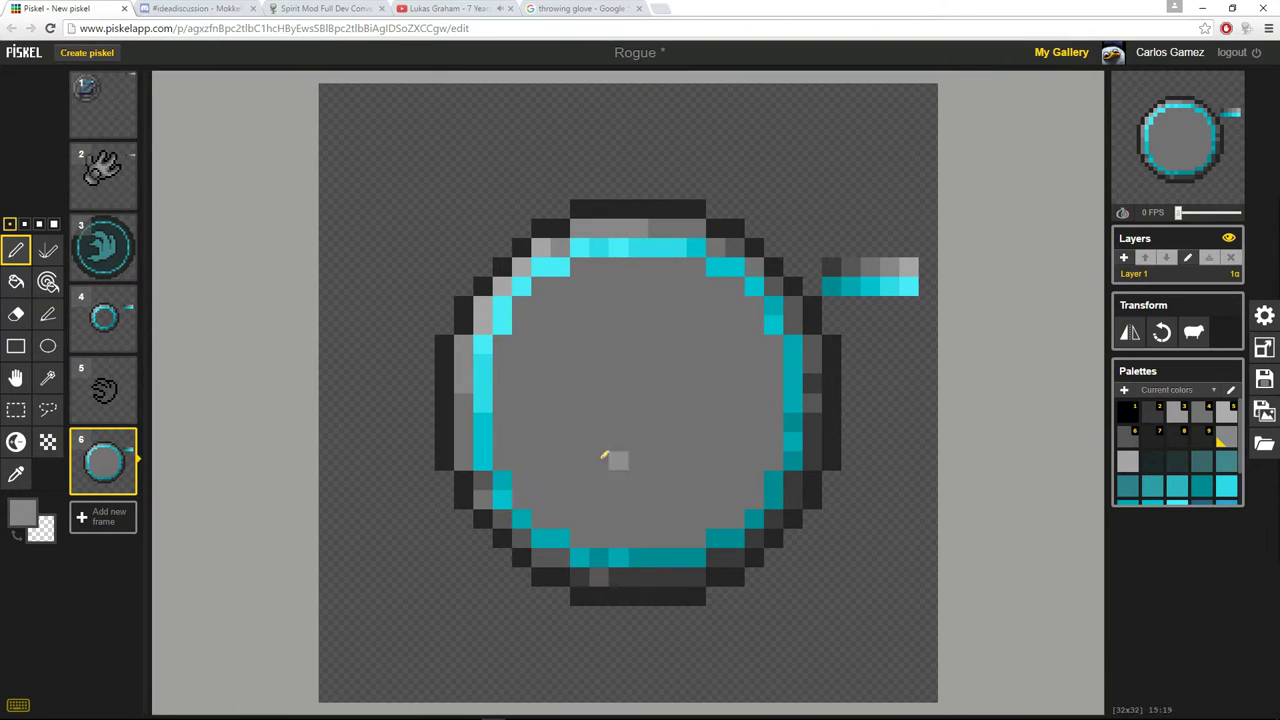
Fill the emblem's grey interior in the sixth frame with a dark teal based on the third frame's colours
{"action": "scroll", "coordinate": [600, 460], "scroll_direction": "up", "scroll_amount": 2}
{"action": "left_click", "coordinate": [22, 513]}
{"action": "left_click", "coordinate": [40, 632]}
{"action": "scroll", "coordinate": [520, 390], "scroll_direction": "up", "scroll_amount": 1}
{"action": "left_click", "coordinate": [103, 390]}
{"action": "left_click", "coordinate": [103, 461]}
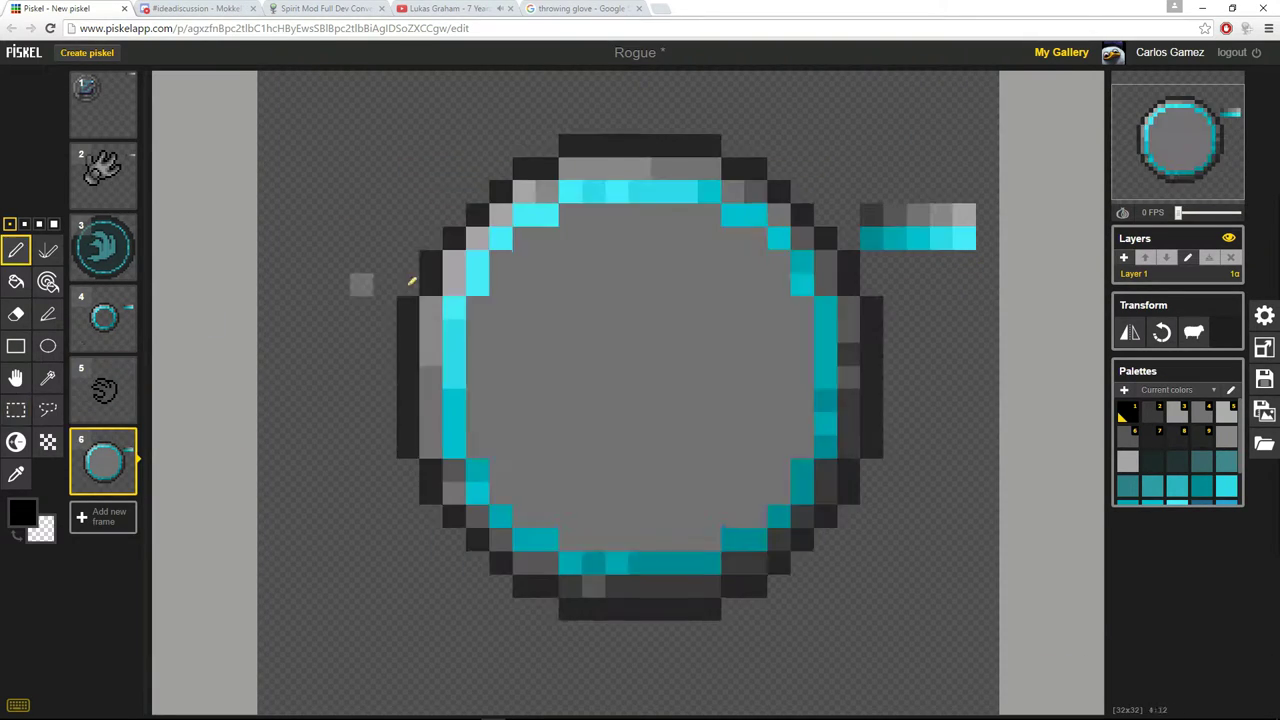
{"action": "scroll", "coordinate": [306, 268], "scroll_direction": "down", "scroll_amount": 1}
{"action": "left_click", "coordinate": [103, 248]}
{"action": "left_click", "coordinate": [410, 392], "text": "alt"}
{"action": "left_click", "coordinate": [103, 461]}
{"action": "key", "text": "b"}
{"action": "left_click", "coordinate": [643, 400]}
{"action": "left_click", "coordinate": [22, 513]}
{"action": "left_click", "coordinate": [152, 606]}
{"action": "left_click", "coordinate": [534, 358]}
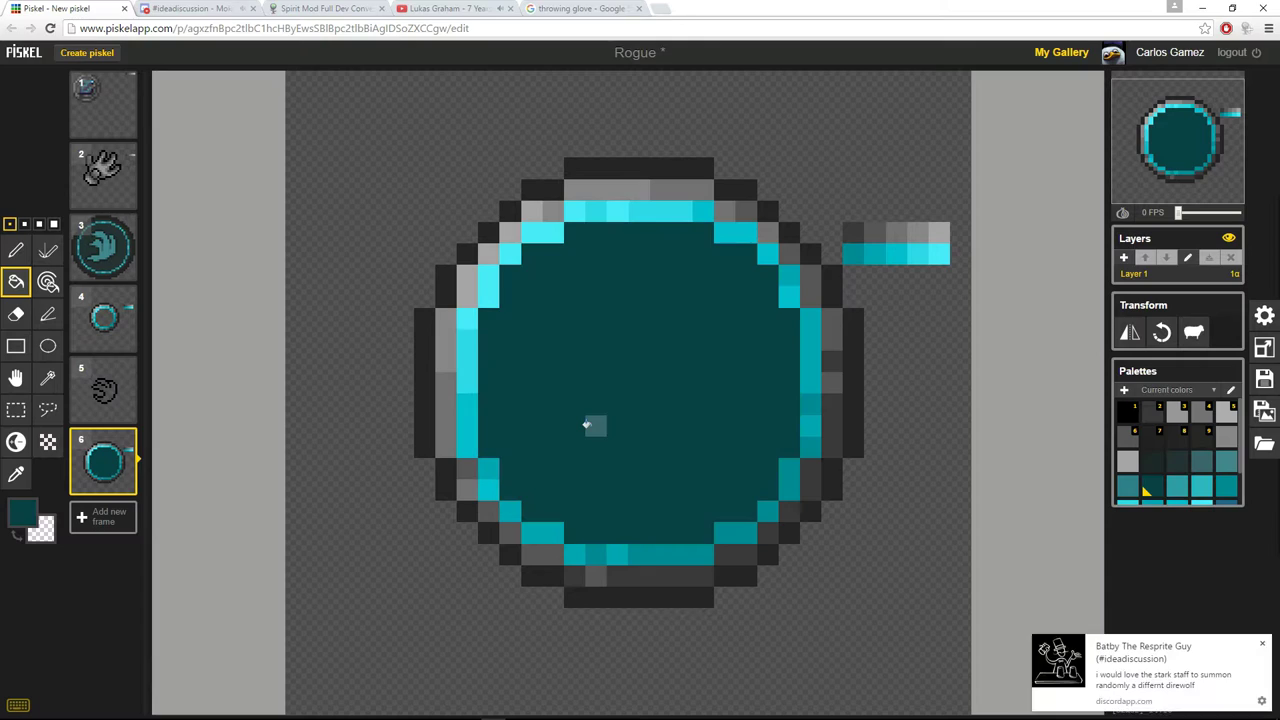
Refill the emblem's disc with a lighter teal and shade its lower-right rim with dark teal
{"action": "left_click", "coordinate": [20, 502]}
{"action": "left_click", "coordinate": [144, 591]}
{"action": "left_click", "coordinate": [688, 494]}
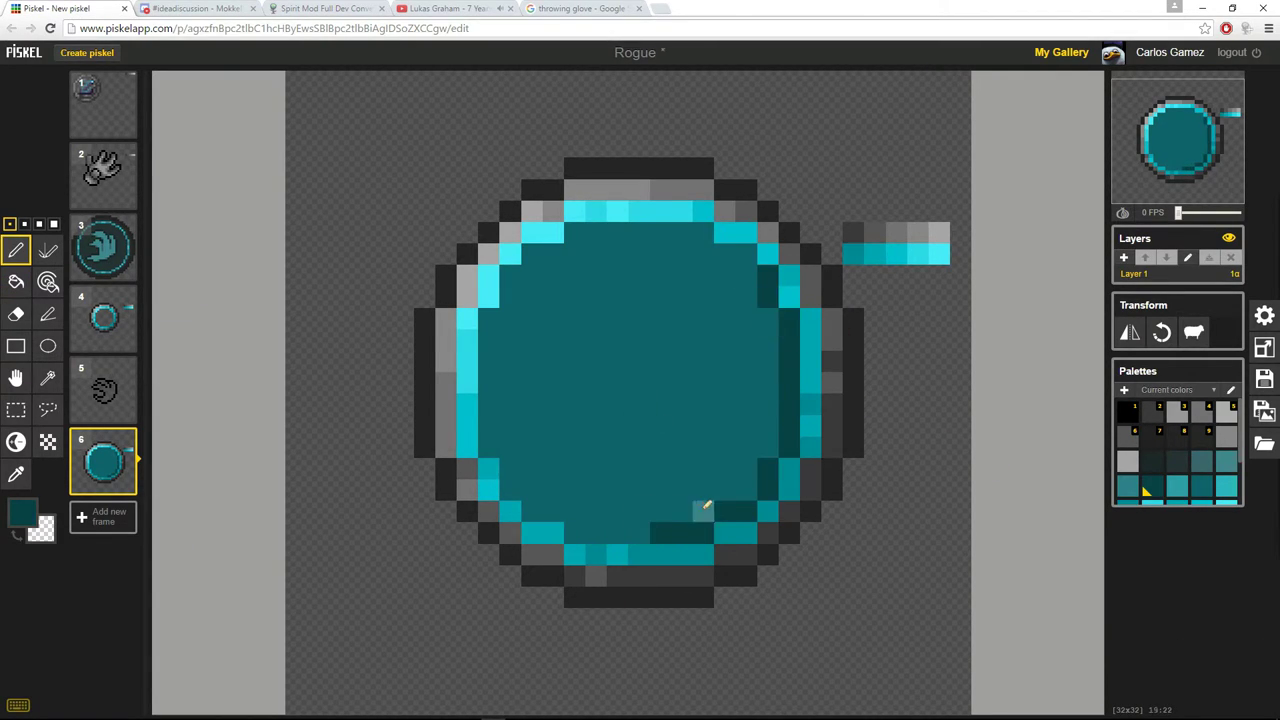
Recolour the disc's interior to a medium-dark teal and draw a lighter teal contour inside its shaded right and lower rim
{"action": "left_click", "coordinate": [14, 513]}
{"action": "left_click", "coordinate": [48, 282]}
{"action": "left_click", "coordinate": [634, 490]}
{"action": "left_click", "coordinate": [16, 250]}
{"action": "left_click", "coordinate": [20, 512]}
{"action": "left_click", "coordinate": [146, 588]}
{"action": "mouse_move", "coordinate": [532, 511]}
{"action": "left_mouse_down"}
{"action": "mouse_move", "coordinate": [583, 498]}
{"action": "mouse_move", "coordinate": [665, 232]}
{"action": "left_mouse_up"}
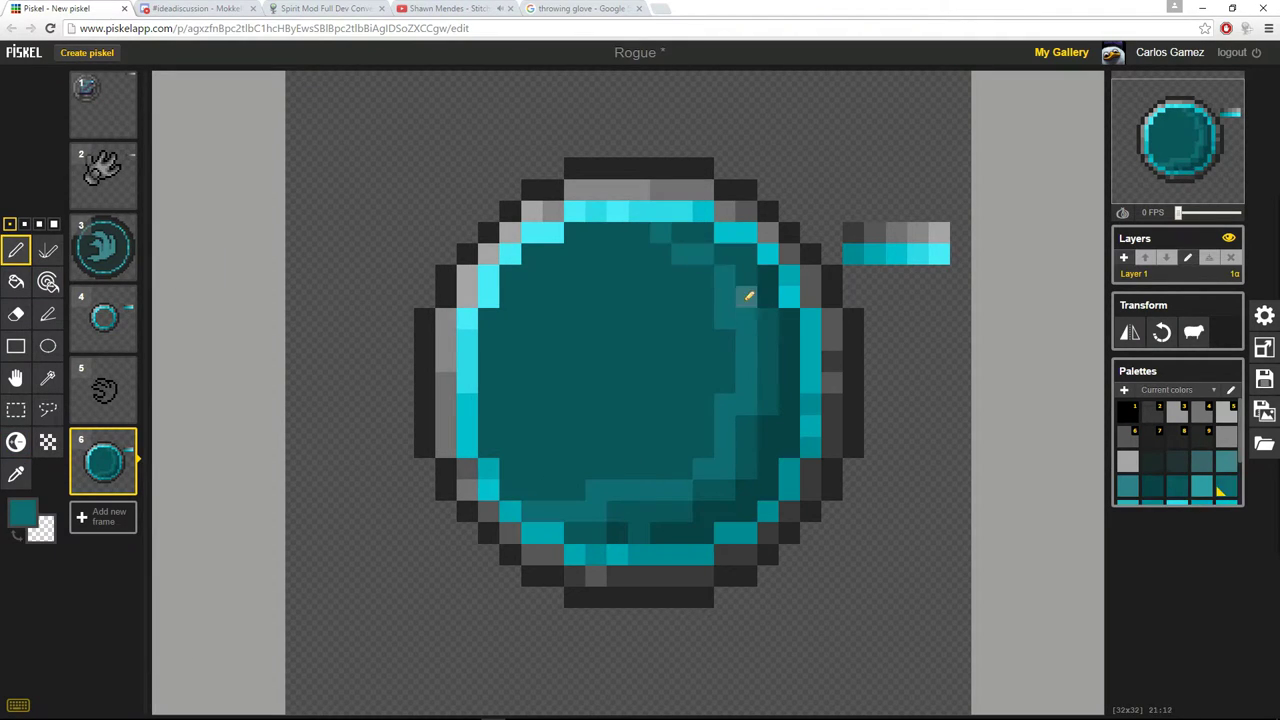
Fill the area within the contour with the lighter teal and smooth the band's edges along the bottom and top
{"action": "left_click", "coordinate": [16, 282]}
{"action": "left_click", "coordinate": [590, 440]}
{"action": "left_click", "coordinate": [16, 250]}
{"action": "middle_click", "coordinate": [618, 511]}
{"action": "left_click_drag", "start_coordinate": [598, 511], "coordinate": [511, 491]}
{"action": "middle_click", "coordinate": [596, 490]}
{"action": "mouse_move", "coordinate": [596, 511]}
{"action": "left_mouse_down"}
{"action": "mouse_move", "coordinate": [632, 512]}
{"action": "mouse_move", "coordinate": [595, 515]}
{"action": "mouse_move", "coordinate": [863, 671]}
{"action": "mouse_move", "coordinate": [723, 514]}
{"action": "mouse_move", "coordinate": [487, 451]}
{"action": "mouse_move", "coordinate": [557, 486]}
{"action": "mouse_move", "coordinate": [662, 495]}
{"action": "mouse_move", "coordinate": [731, 293]}
{"action": "mouse_move", "coordinate": [646, 232]}
{"action": "left_mouse_up"}
{"action": "middle_click", "coordinate": [640, 425]}
Outline and fill a brighter teal area toward the disc's upper left, and retouch its upper-left edge with darker teal
{"action": "left_click", "coordinate": [22, 513]}
{"action": "left_click", "coordinate": [145, 583]}
{"action": "left_click_drag", "start_coordinate": [575, 254], "coordinate": [646, 294]}
{"action": "left_click", "coordinate": [16, 282]}
{"action": "left_click", "coordinate": [560, 345]}
{"action": "left_click", "coordinate": [16, 250]}
{"action": "middle_click", "coordinate": [580, 233]}
{"action": "left_click_drag", "start_coordinate": [553, 254], "coordinate": [532, 254]}
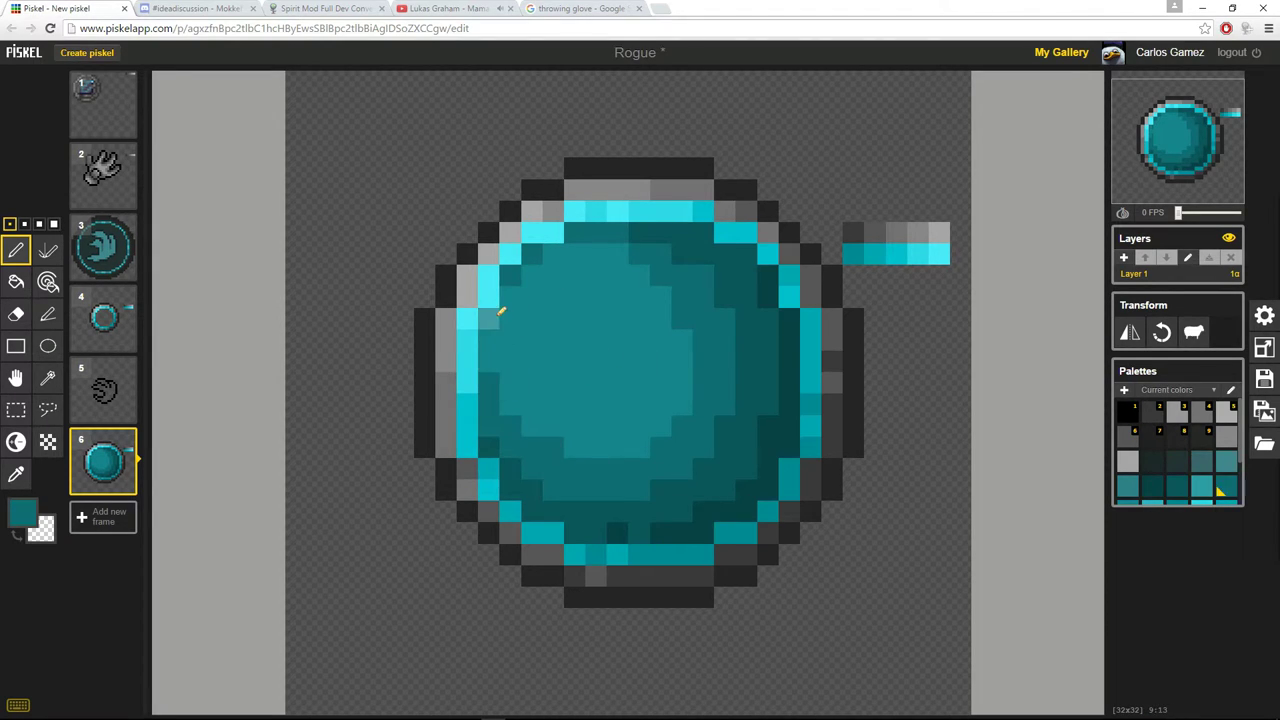
Add a still brighter teal highlight area inside the upper-left part of the disc
{"action": "scroll", "coordinate": [509, 300], "scroll_direction": "up", "scroll_amount": 2}
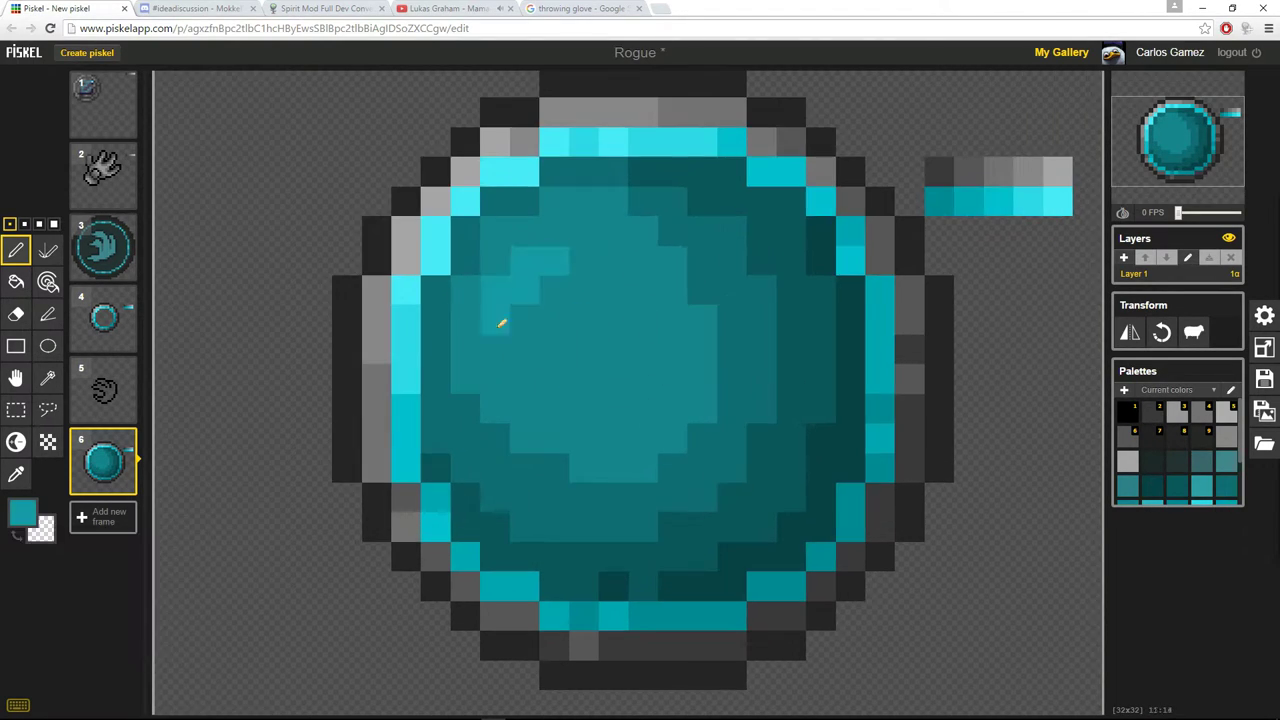
{"action": "left_click", "coordinate": [622, 443]}
{"action": "left_click", "coordinate": [673, 349]}
{"action": "left_click", "coordinate": [16, 442]}
{"action": "left_click", "coordinate": [48, 282]}
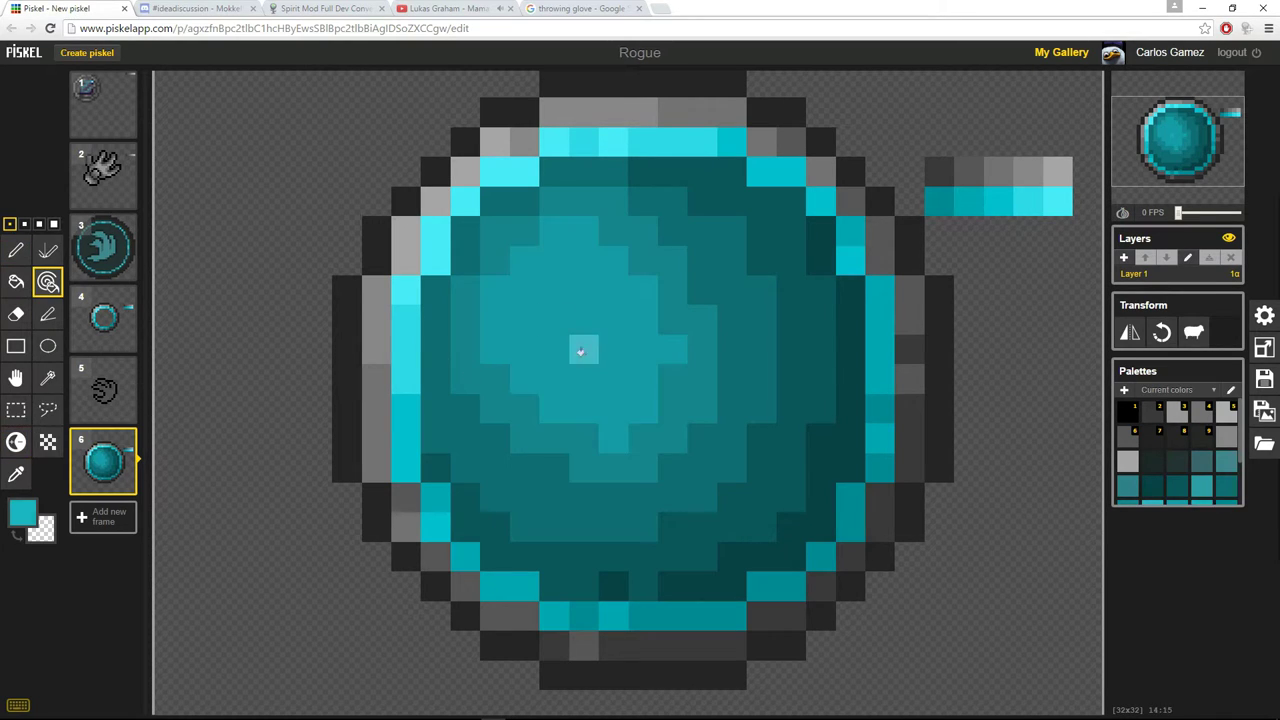
Try to fill the disc's highlight area with an even brighter teal
{"action": "scroll", "coordinate": [583, 349], "scroll_direction": "down", "scroll_amount": 2}
{"action": "left_click", "coordinate": [16, 474]}
{"action": "left_click", "coordinate": [22, 513]}
{"action": "left_click", "coordinate": [145, 568]}
{"action": "left_click", "coordinate": [16, 282]}
{"action": "left_click", "coordinate": [603, 361]}
{"action": "scroll", "coordinate": [657, 420], "scroll_direction": "up", "scroll_amount": 5}
{"action": "key", "text": "ctrl+z"}
{"action": "scroll", "coordinate": [660, 423], "scroll_direction": "down", "scroll_amount": 6}
Reorder the frames so the hand outline comes after the shaded emblem
{"action": "left_click", "coordinate": [16, 250]}
{"action": "left_click", "coordinate": [103, 104]}
{"action": "left_click", "coordinate": [103, 390]}
{"action": "left_click", "coordinate": [16, 410]}
{"action": "left_click", "coordinate": [16, 250]}
{"action": "left_click_drag", "start_coordinate": [103, 402], "coordinate": [103, 462]}
{"action": "left_click", "coordinate": [103, 390]}
{"action": "scroll", "coordinate": [700, 385], "scroll_direction": "up", "scroll_amount": 2}
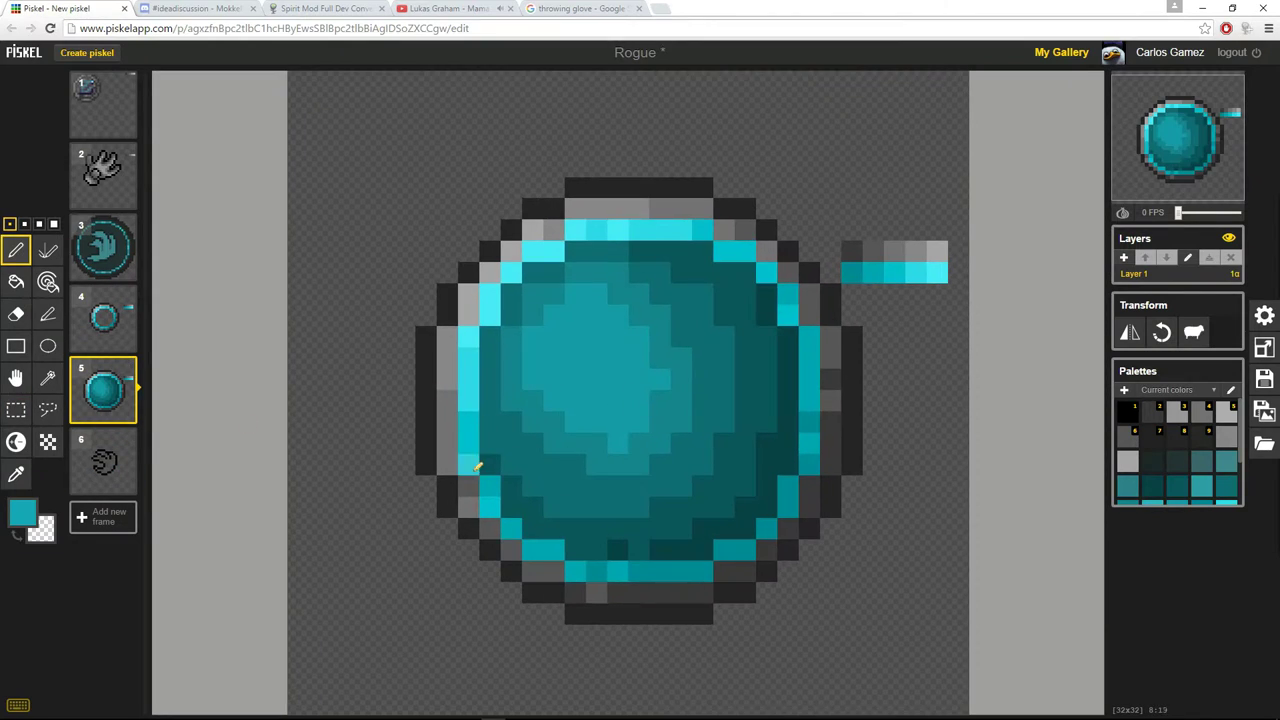
Fill the hand outline with medium cyan and shade its right and lower parts with darker teal
{"action": "left_click", "coordinate": [103, 460]}
{"action": "scroll", "coordinate": [642, 480], "scroll_direction": "up", "scroll_amount": 2}
{"action": "left_click_drag", "start_coordinate": [671, 458], "coordinate": [780, 320]}
{"action": "left_click", "coordinate": [754, 322]}
{"action": "left_click", "coordinate": [103, 390]}
{"action": "left_click", "coordinate": [103, 460]}
{"action": "left_click", "coordinate": [16, 282]}
{"action": "left_click", "coordinate": [683, 349]}
{"action": "left_click", "coordinate": [16, 250]}
{"action": "left_click", "coordinate": [103, 390]}
{"action": "left_click", "coordinate": [103, 460]}
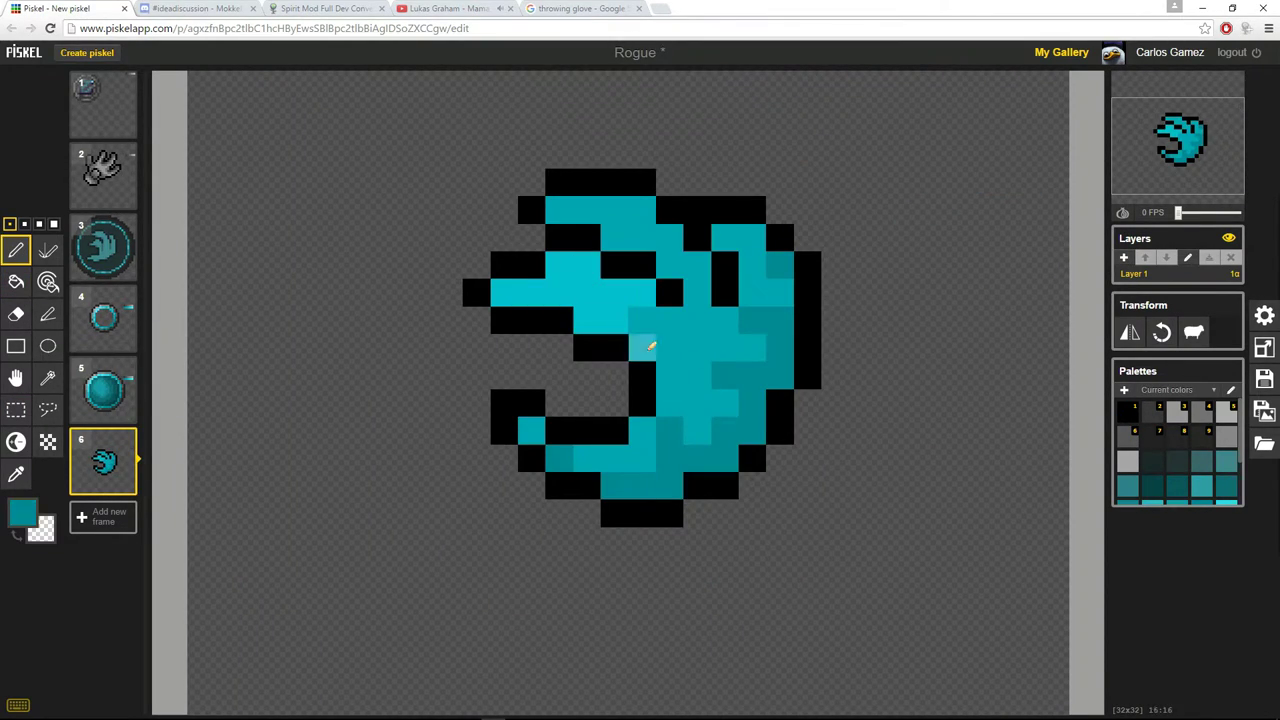
Brighten the hand's fingers and thumb with lighter cyan tones, lightest at the middle finger's tip
{"action": "left_click_drag", "start_coordinate": [691, 268], "coordinate": [559, 210]}
{"action": "left_click_drag", "start_coordinate": [531, 431], "coordinate": [599, 476]}
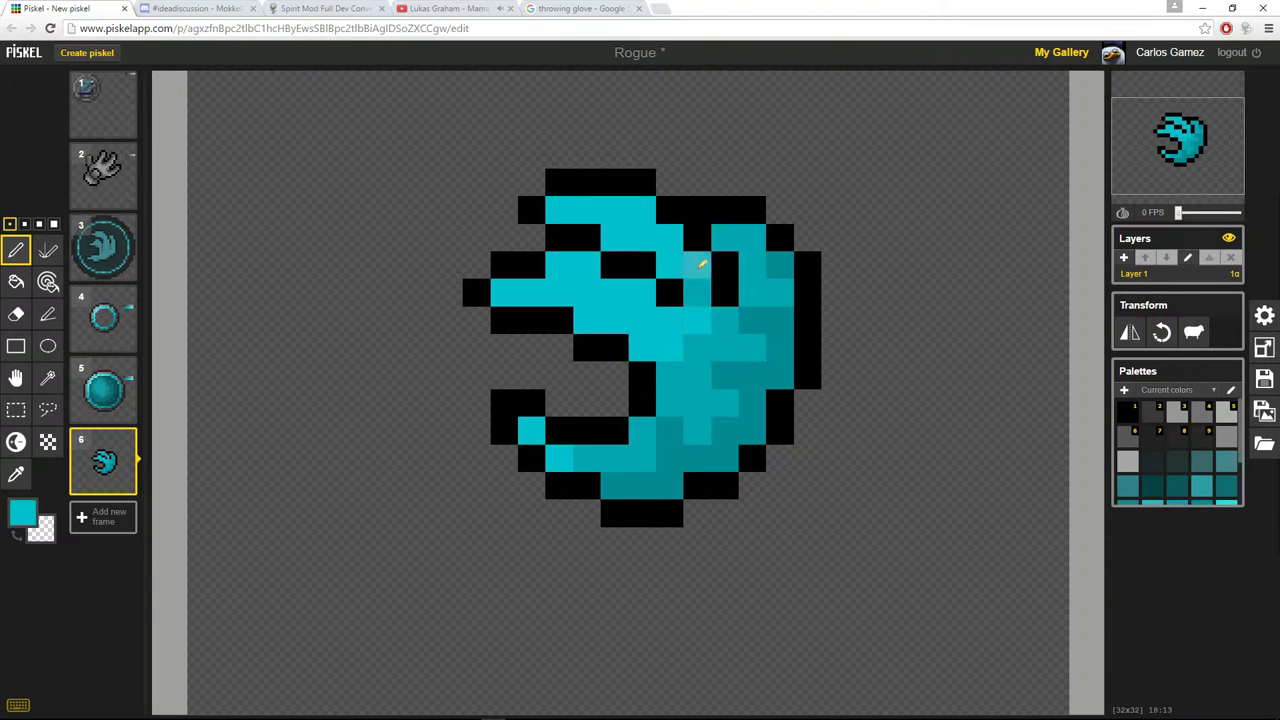
{"action": "key", "text": "Up"}
{"action": "key", "text": "Down"}
{"action": "left_click_drag", "start_coordinate": [500, 292], "coordinate": [580, 266]}
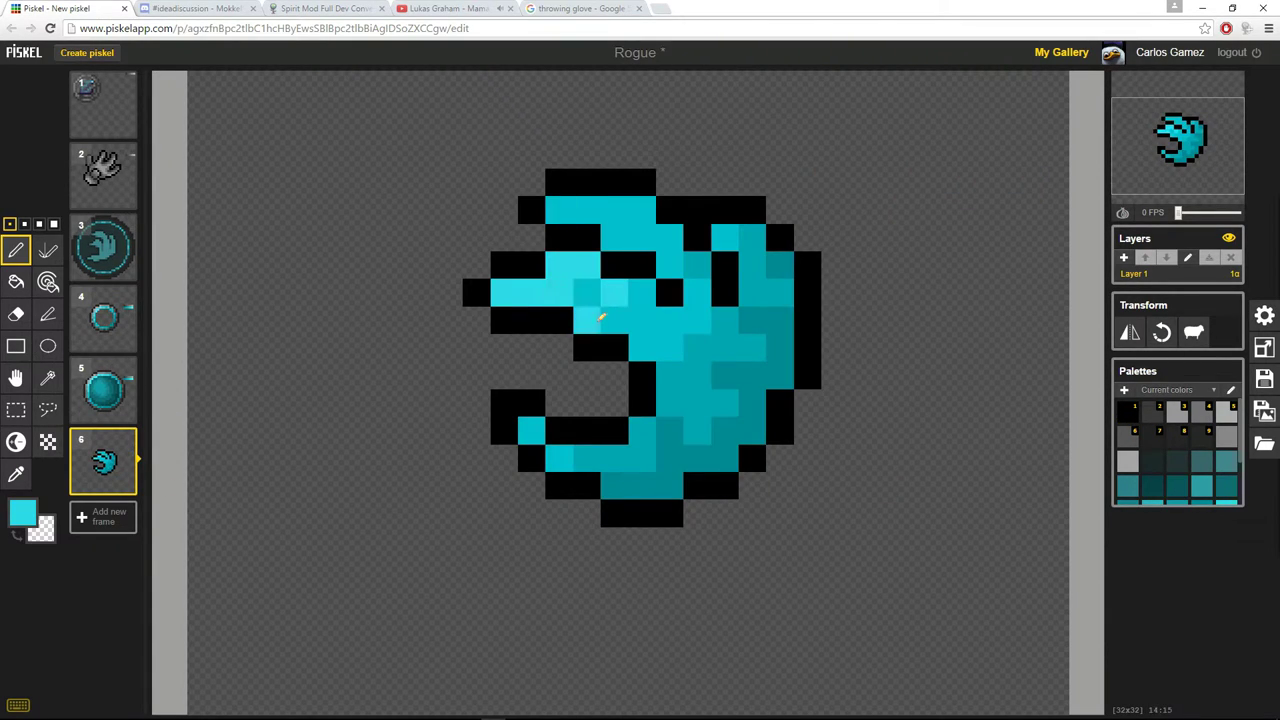
Copy the shaded hand from the sixth frame and paste it onto the emblem in the fifth frame
{"action": "scroll", "coordinate": [543, 420], "scroll_direction": "down", "scroll_amount": 5}
{"action": "left_click", "coordinate": [16, 410]}
{"action": "left_click_drag", "start_coordinate": [510, 226], "coordinate": [878, 640]}
{"action": "key", "text": "ctrl+c"}
{"action": "key", "text": "Up"}
{"action": "key", "text": "ctrl+v"}
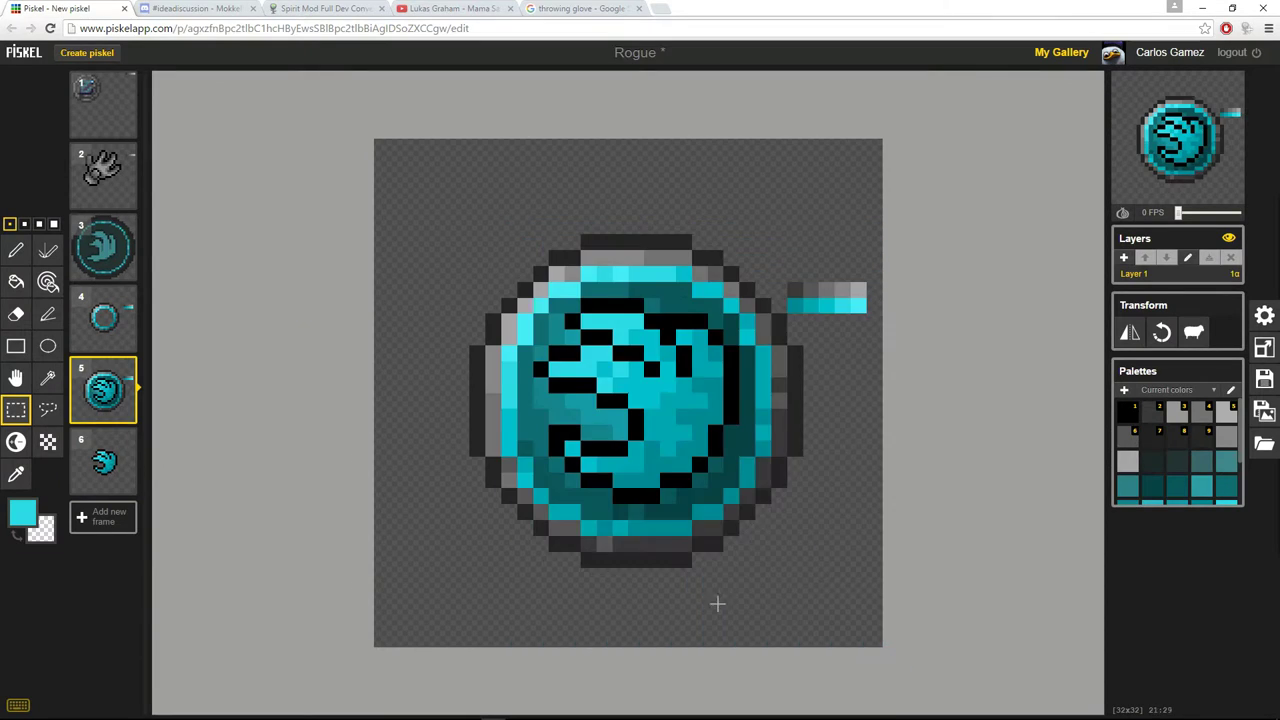
Darken the disc's teal bands around the hand so that the hand stands out
{"action": "scroll", "coordinate": [717, 603], "scroll_direction": "up", "scroll_amount": 5}
{"action": "left_click", "coordinate": [48, 282]}
{"action": "left_click", "coordinate": [16, 442]}
{"action": "left_click", "coordinate": [457, 506], "text": "ctrl"}
{"action": "left_click", "coordinate": [574, 417], "text": "ctrl"}
{"action": "scroll", "coordinate": [637, 486], "scroll_direction": "up", "scroll_amount": 1}
{"action": "left_click", "coordinate": [48, 282]}
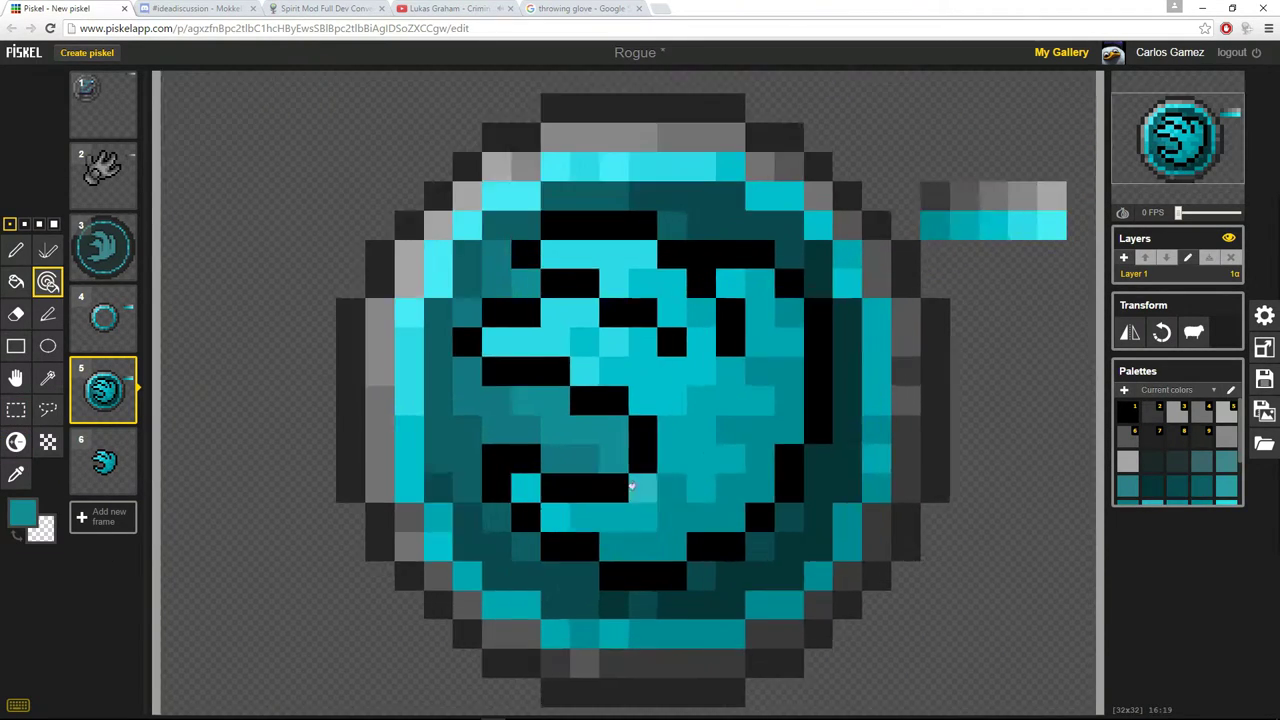
Save the sprite and darken more of the disc's same-coloured teal areas behind the hand
{"action": "scroll", "coordinate": [637, 486], "scroll_direction": "up", "scroll_amount": 4}
{"action": "key", "text": "ctrl+s"}
{"action": "left_click", "coordinate": [597, 443]}
{"action": "left_click", "coordinate": [16, 442]}
{"action": "left_click", "coordinate": [363, 451], "text": "ctrl"}
{"action": "left_click", "coordinate": [48, 282]}
{"action": "scroll", "coordinate": [694, 477], "scroll_direction": "down", "scroll_amount": 4}
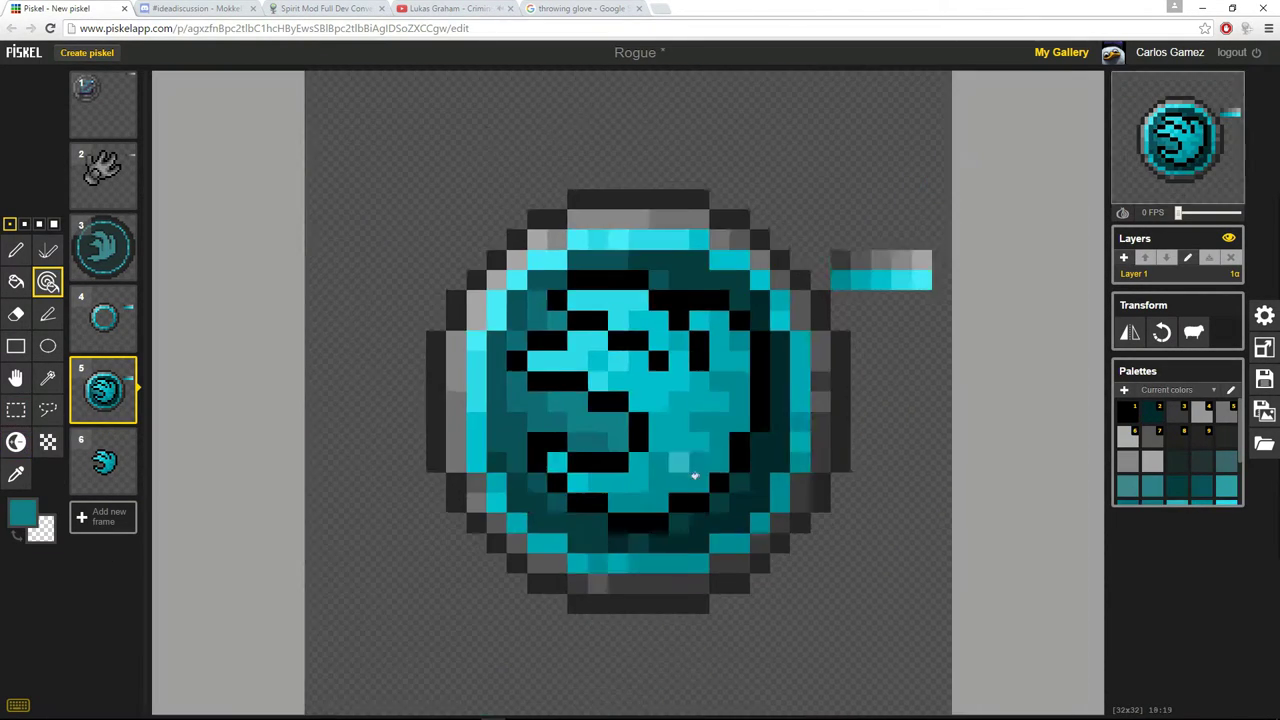
Delete the spare frames, keeping only the glove and the finished emblem
{"action": "left_click", "coordinate": [16, 250]}
{"action": "left_click", "coordinate": [125, 300]}
{"action": "left_click", "coordinate": [125, 369]}
{"action": "left_click", "coordinate": [125, 226]}
{"action": "left_click", "coordinate": [125, 84]}
Recolour and reshade the glove in dark greys, with a bright cyan round gem on its wrist
{"action": "left_click", "coordinate": [48, 282]}
{"action": "scroll", "coordinate": [640, 530], "scroll_direction": "up", "scroll_amount": 10}
{"action": "scroll", "coordinate": [665, 545], "scroll_direction": "down", "scroll_amount": 3}
{"action": "left_click", "coordinate": [9, 223]}
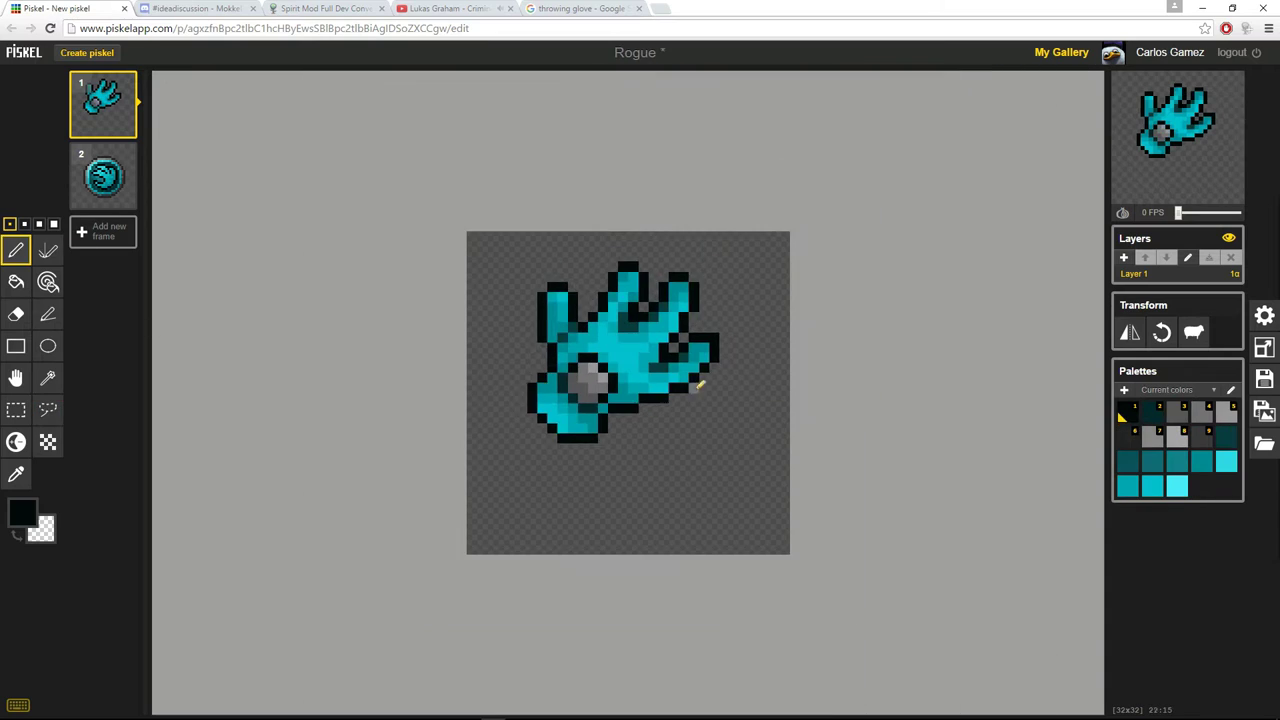
{"action": "scroll", "coordinate": [563, 514], "scroll_direction": "up", "scroll_amount": 3}
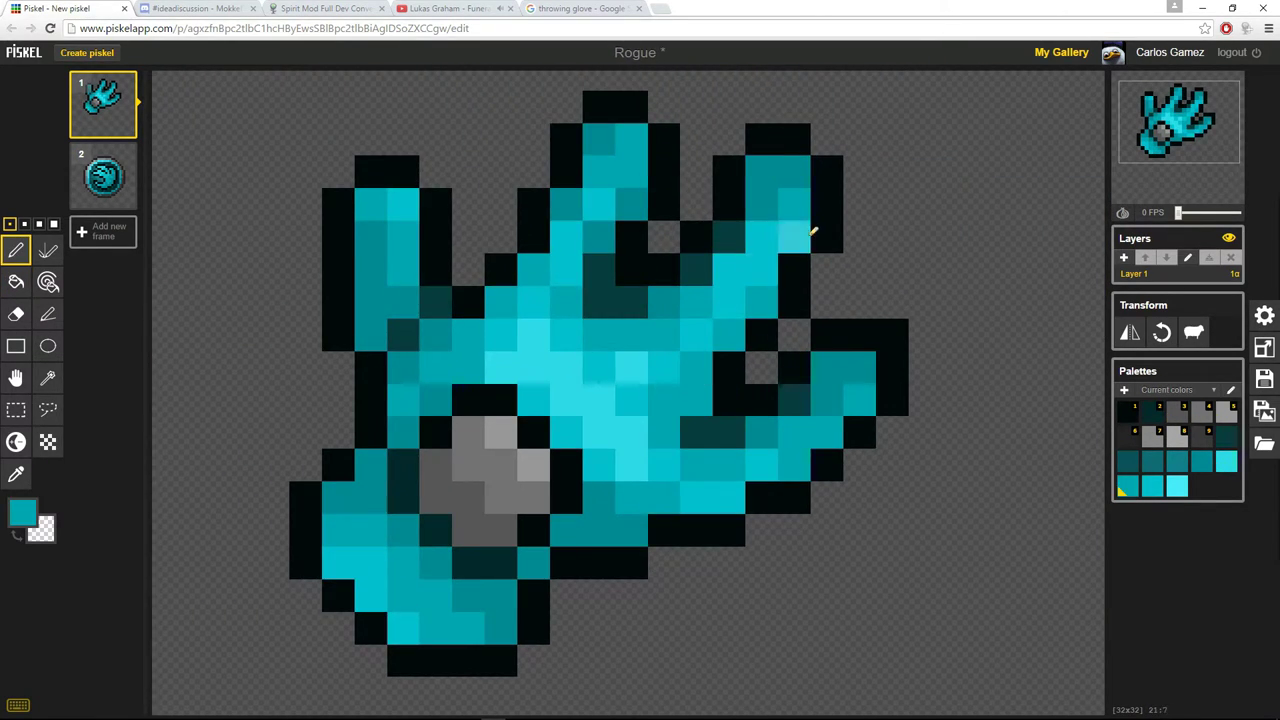
{"action": "scroll", "coordinate": [813, 232], "scroll_direction": "down", "scroll_amount": 2}
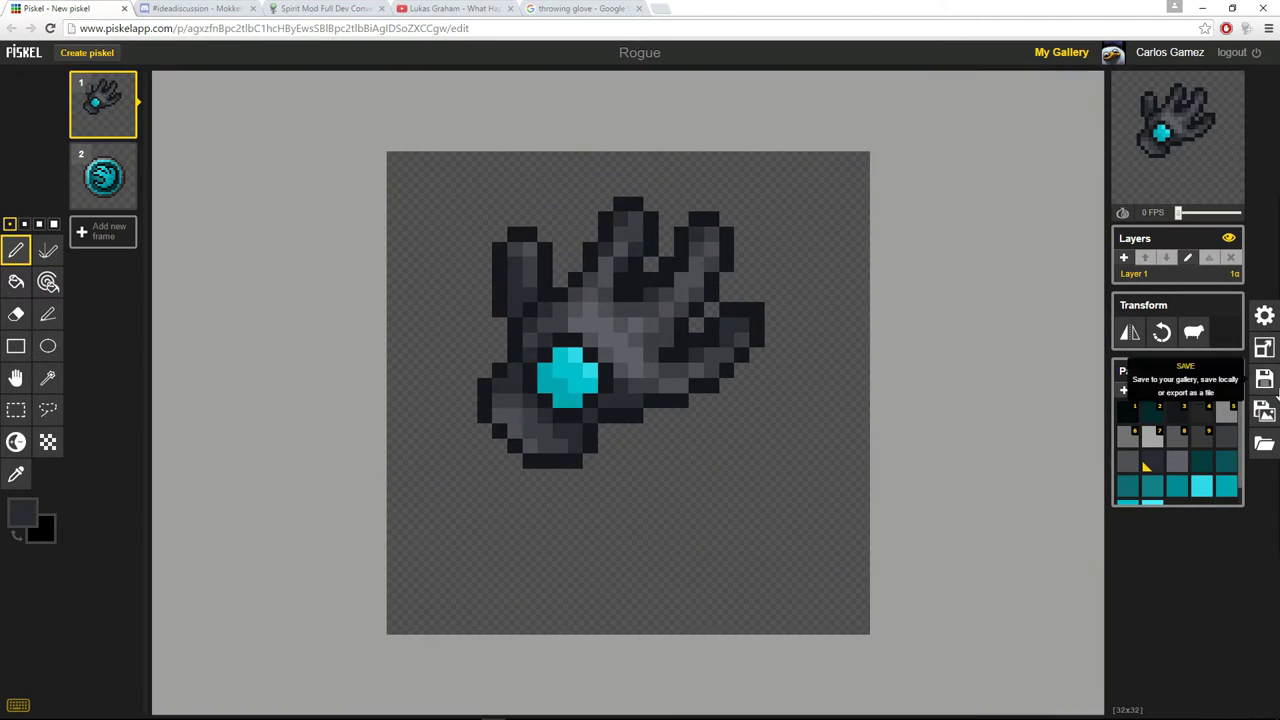
Save the Rogue sprite to the online gallery
{"action": "left_click", "coordinate": [1267, 382]}
{"action": "left_click", "coordinate": [1148, 354]}
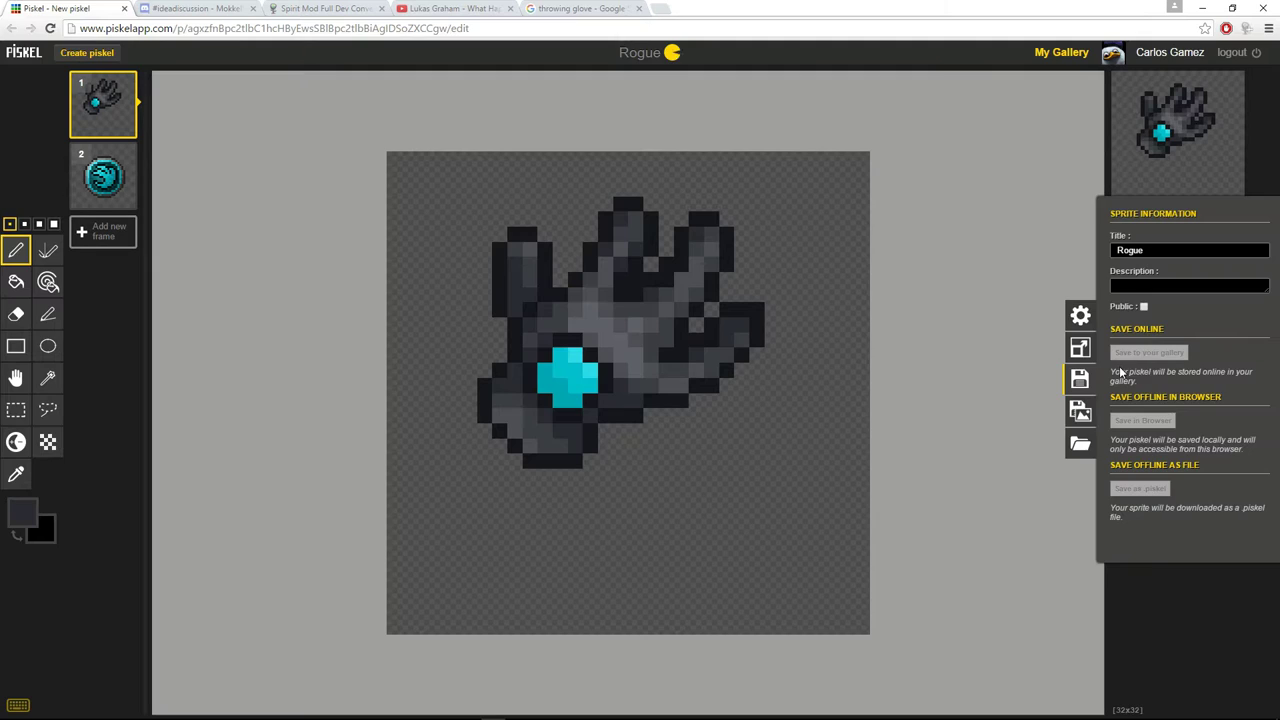
Reshape the outline of the glove's leftmost finger and retouch its grey shading
{"action": "left_click", "coordinate": [14, 386]}
{"action": "left_click_drag", "start_coordinate": [640, 330], "coordinate": [640, 405]}
{"action": "scroll", "coordinate": [640, 405], "scroll_direction": "up", "scroll_amount": 10}
{"action": "left_click", "coordinate": [16, 251]}
{"action": "left_click", "coordinate": [18, 508]}
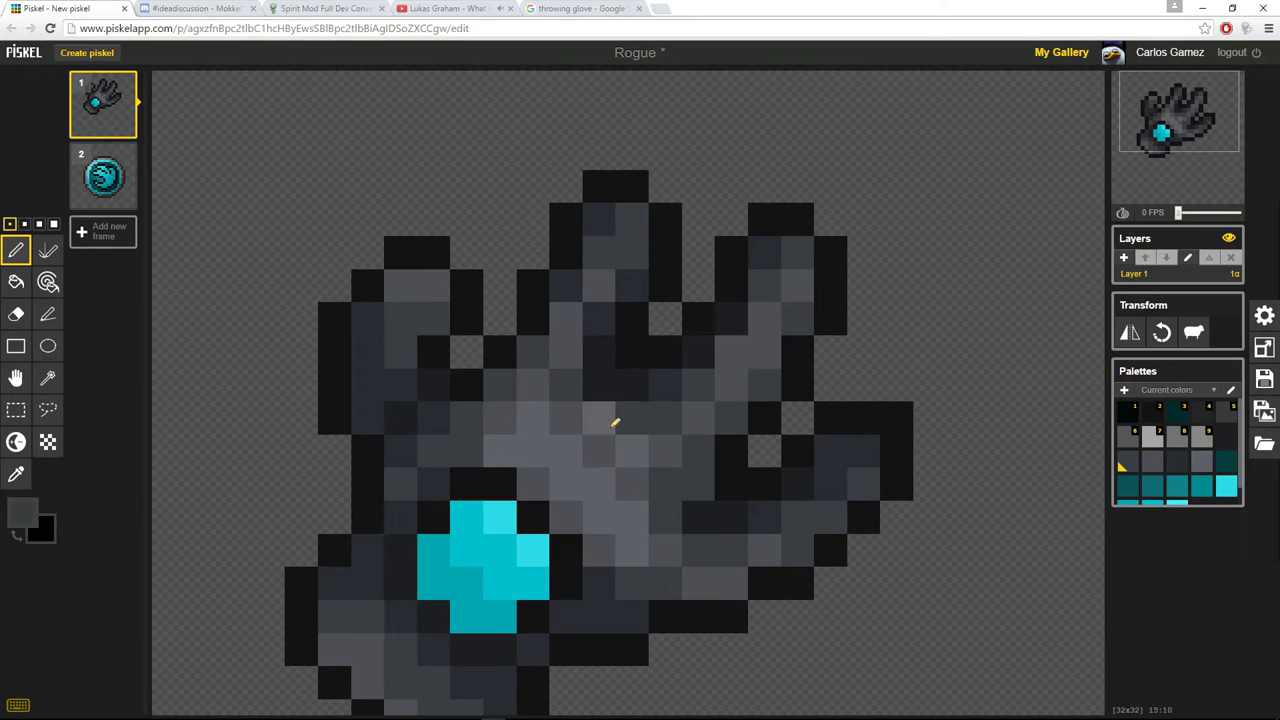
Select the glove and move it to the middle of the canvas
{"action": "scroll", "coordinate": [620, 424], "scroll_direction": "down", "scroll_amount": 17}
{"action": "scroll", "coordinate": [545, 274], "scroll_direction": "up", "scroll_amount": 4}
{"action": "left_click", "coordinate": [1177, 462]}
{"action": "scroll", "coordinate": [545, 274], "scroll_direction": "down", "scroll_amount": 1}
{"action": "left_click", "coordinate": [16, 410]}
{"action": "left_click_drag", "start_coordinate": [816, 205], "coordinate": [440, 496]}
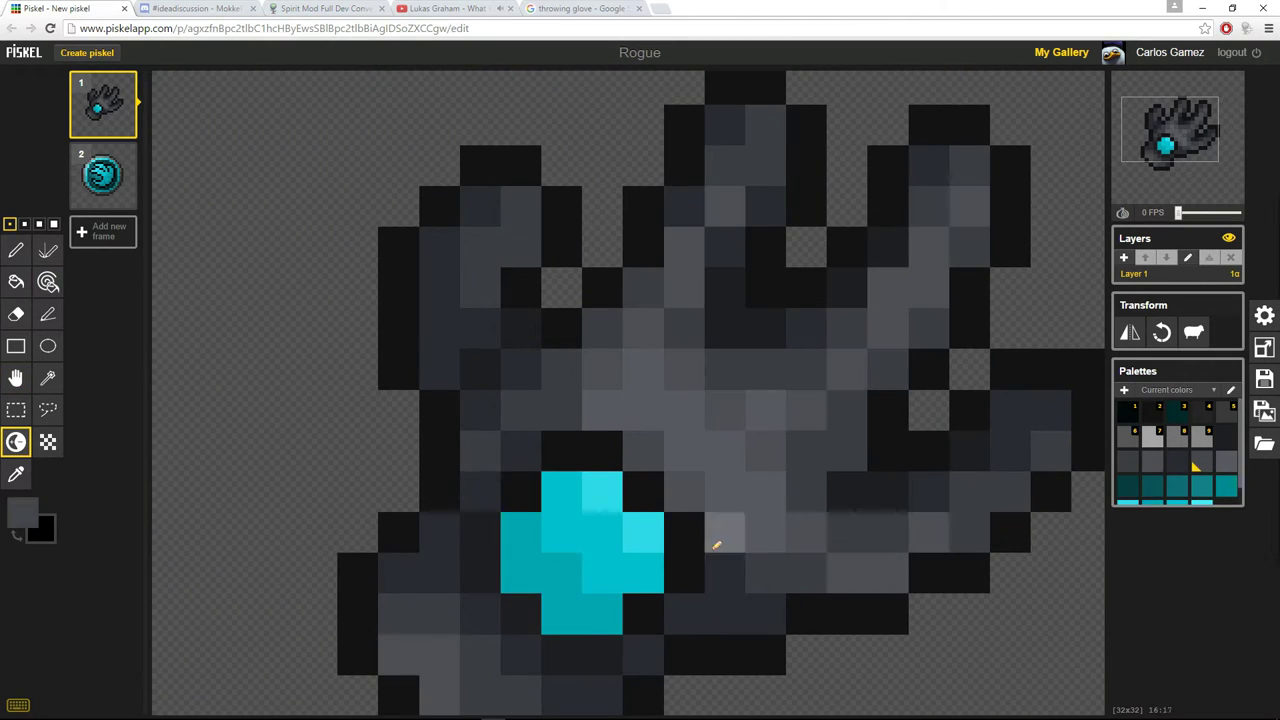
Fine-tune the glove's palm shading by replacing same-coloured mid-grey pixels with adjusted greys
{"action": "left_click", "coordinate": [22, 512]}
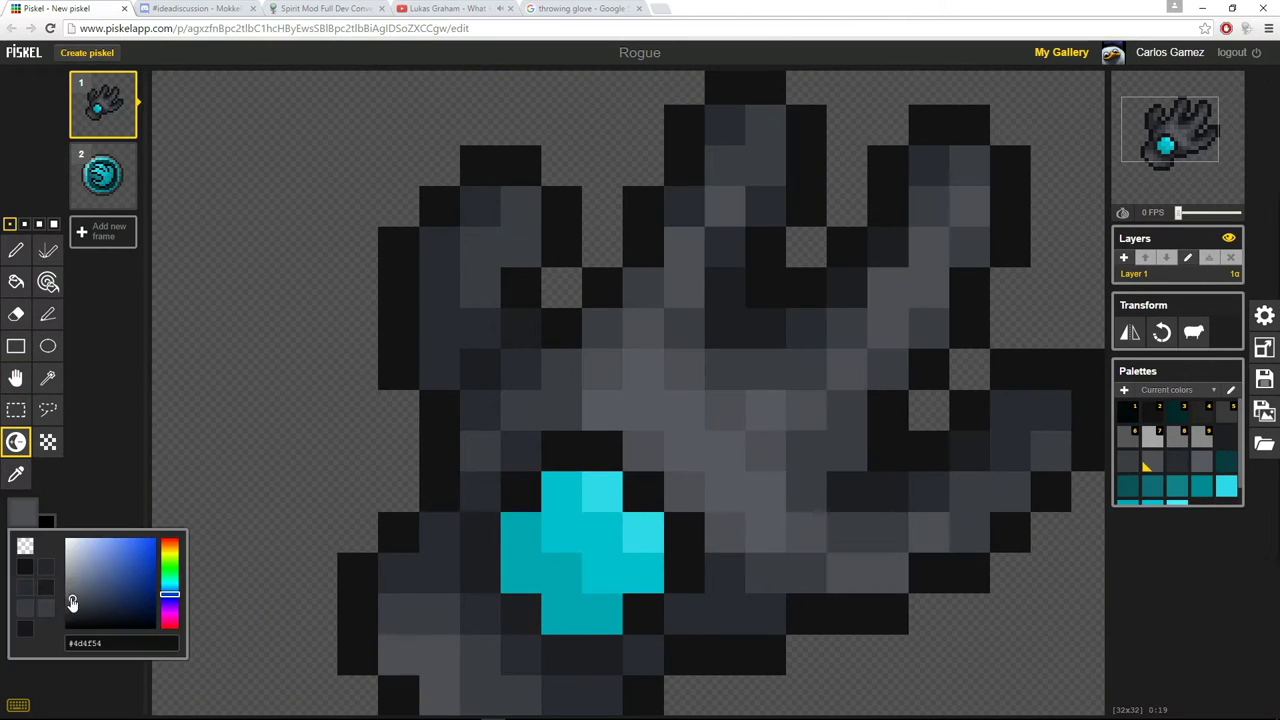
{"action": "left_click", "coordinate": [48, 282]}
{"action": "left_click", "coordinate": [685, 500]}
{"action": "scroll", "coordinate": [700, 508], "scroll_direction": "down", "scroll_amount": 4}
{"action": "scroll", "coordinate": [660, 430], "scroll_direction": "down", "scroll_amount": 8}
{"action": "scroll", "coordinate": [608, 366], "scroll_direction": "up", "scroll_amount": 8}
{"action": "scroll", "coordinate": [623, 397], "scroll_direction": "up", "scroll_amount": 8}
{"action": "left_click", "coordinate": [22, 512]}
{"action": "left_click", "coordinate": [646, 384]}
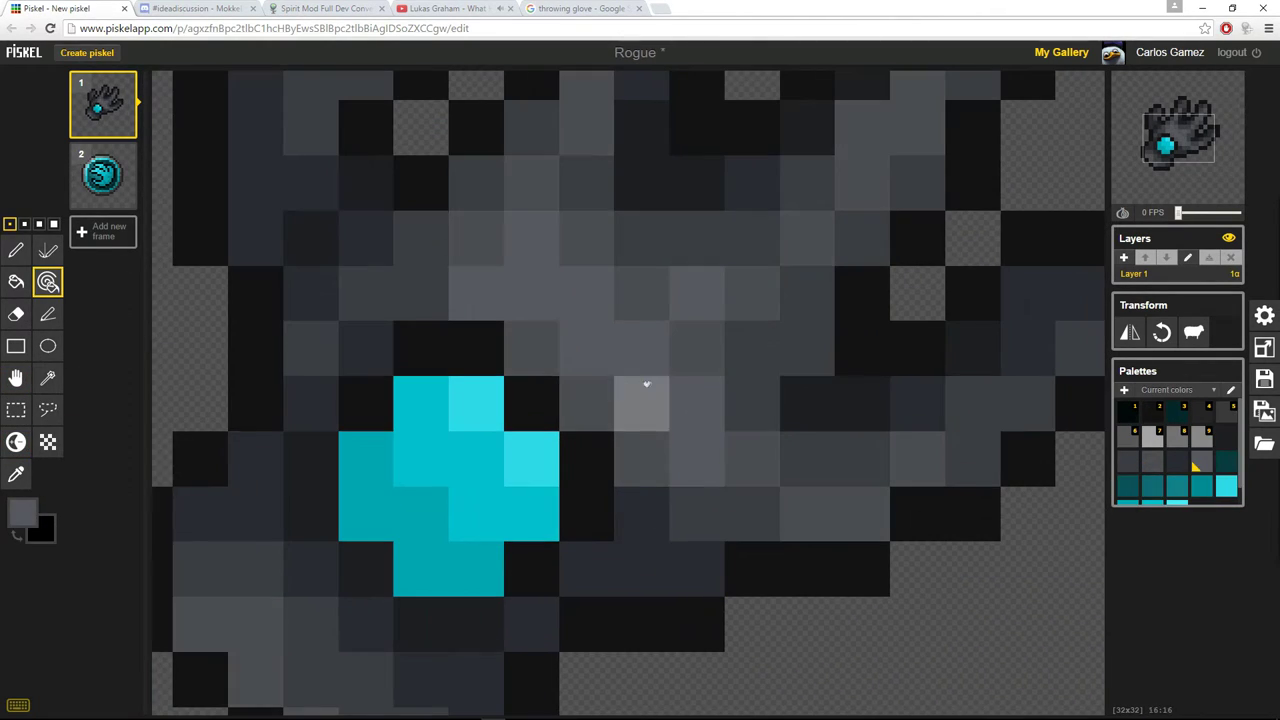
Resize the canvas and its content to 64 × 64 px, keeping the aspect ratio
{"action": "scroll", "coordinate": [646, 384], "scroll_direction": "down", "scroll_amount": 5}
{"action": "left_click", "coordinate": [1264, 347]}
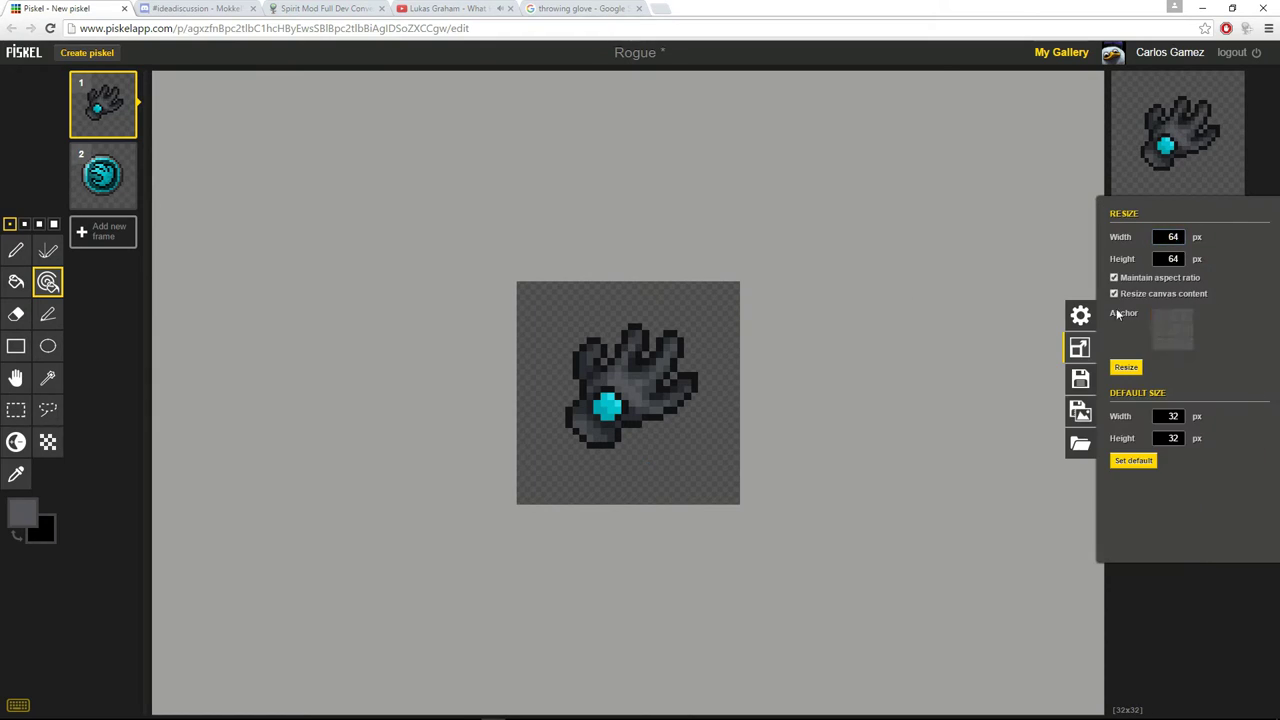
Switch to Discord and upload Rogue.png to the trusted channel with the comment "are these good"
{"action": "left_click_drag", "start_coordinate": [46, 704], "coordinate": [623, 338]}
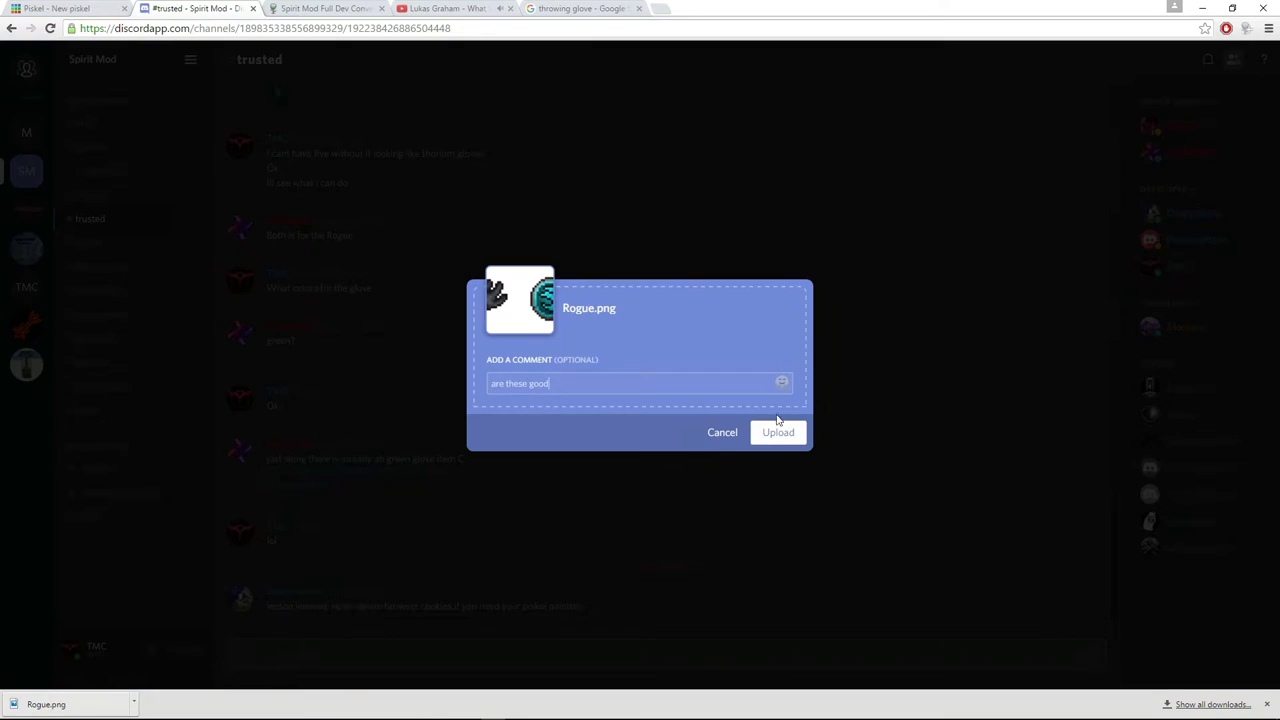
{"action": "left_click", "coordinate": [778, 428]}
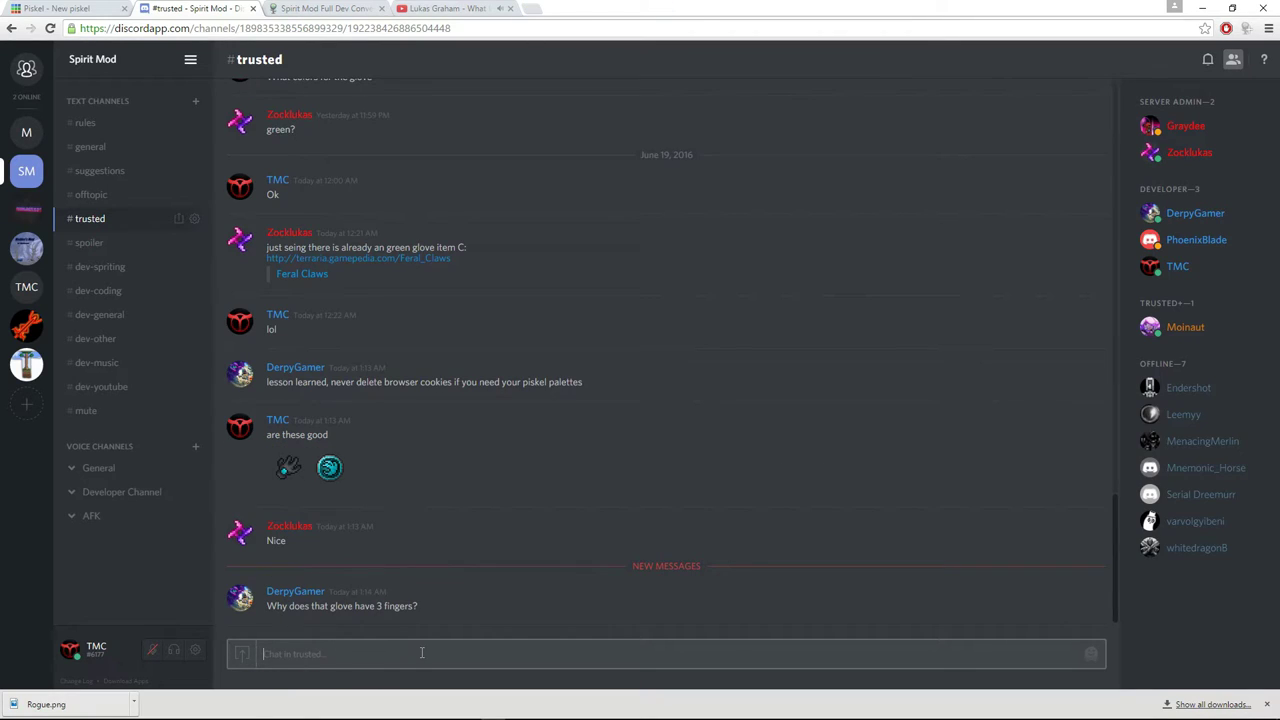
Reply "can you not count" in the trusted channel
{"action": "type", "text": "can you not count"}
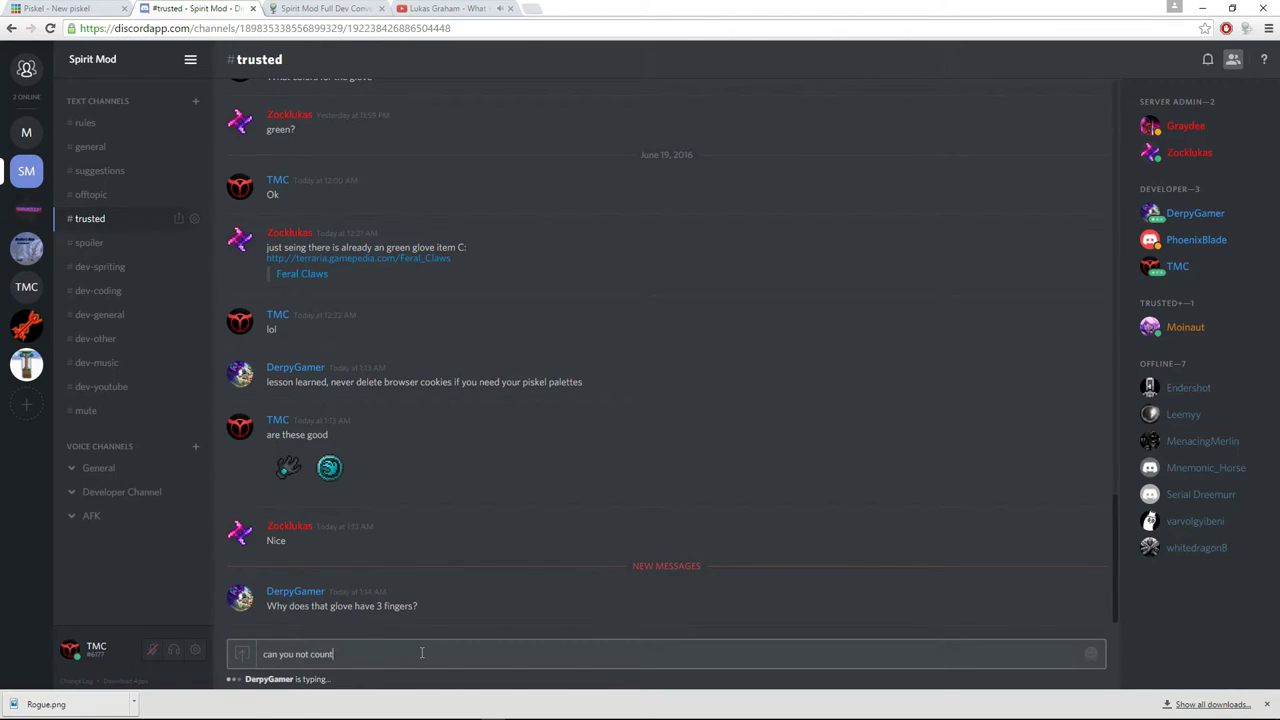
{"action": "key", "text": "Return"}
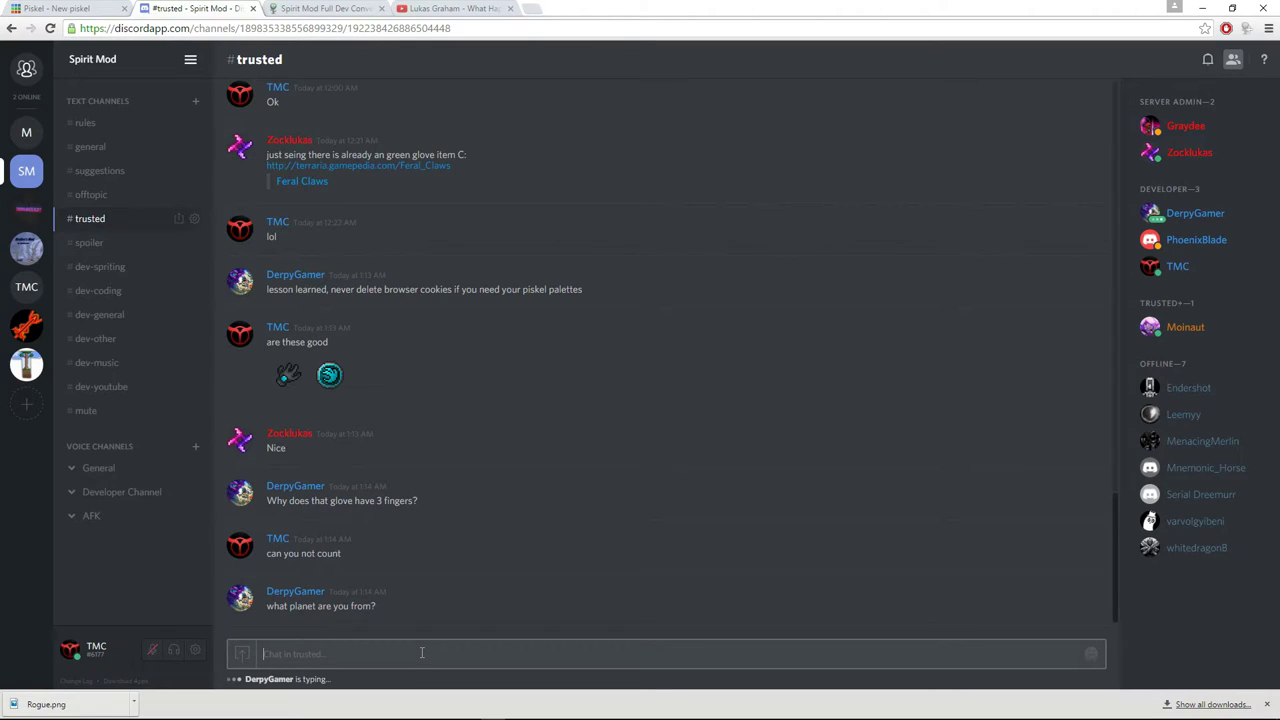
{"action": "type", "text": "what plante"}
{"action": "key", "text": "BackSpace"}
{"action": "key", "text": "BackSpace"}
{"action": "key", "text": "BackSpace"}
{"action": "key", "text": "BackSpace"}
{"action": "key", "text": "BackSpace"}
{"action": "key", "text": "BackSpace"}
{"action": "key", "text": "BackSpace"}
{"action": "key", "text": "BackSpace"}
{"action": "key", "text": "BackSpace"}
{"action": "key", "text": "BackSpace"}
{"action": "key", "text": "BackSpace"}
Reply "four fingers" in the trusted channel and look back over the recent messages
{"action": "type", "text": "four fingers"}
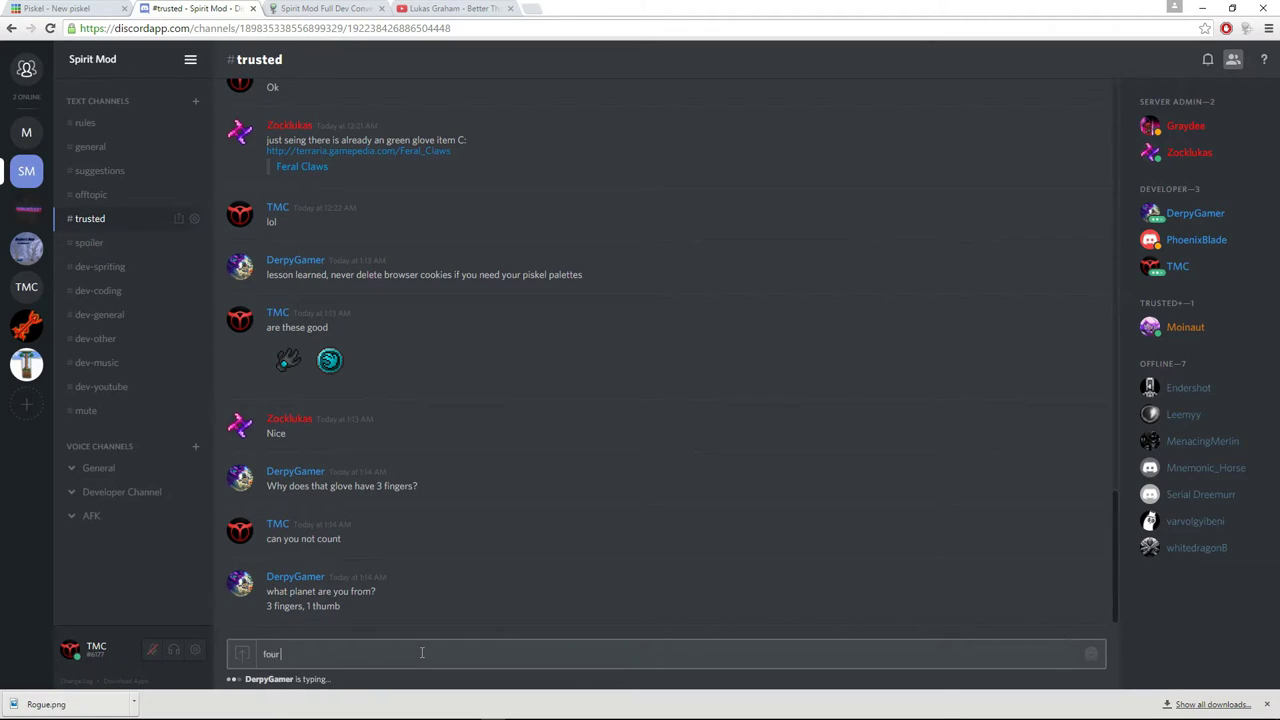
{"action": "key", "text": "Return"}
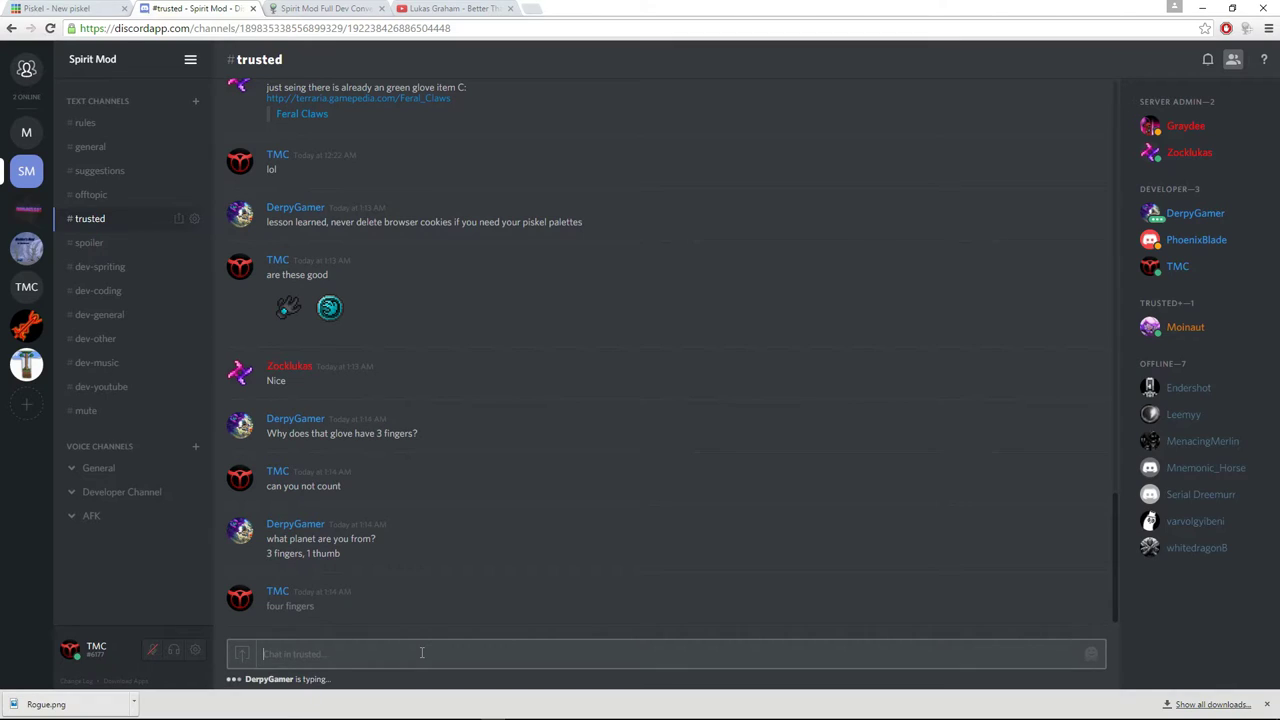
{"action": "scroll", "coordinate": [406, 618], "scroll_direction": "up", "scroll_amount": 5}
{"action": "scroll", "coordinate": [394, 567], "scroll_direction": "down", "scroll_amount": 5}
Send "you try spriting a glove with five finger" and "make it look good", and catch up on the new messages
{"action": "type", "text": "you try spriting a g"}
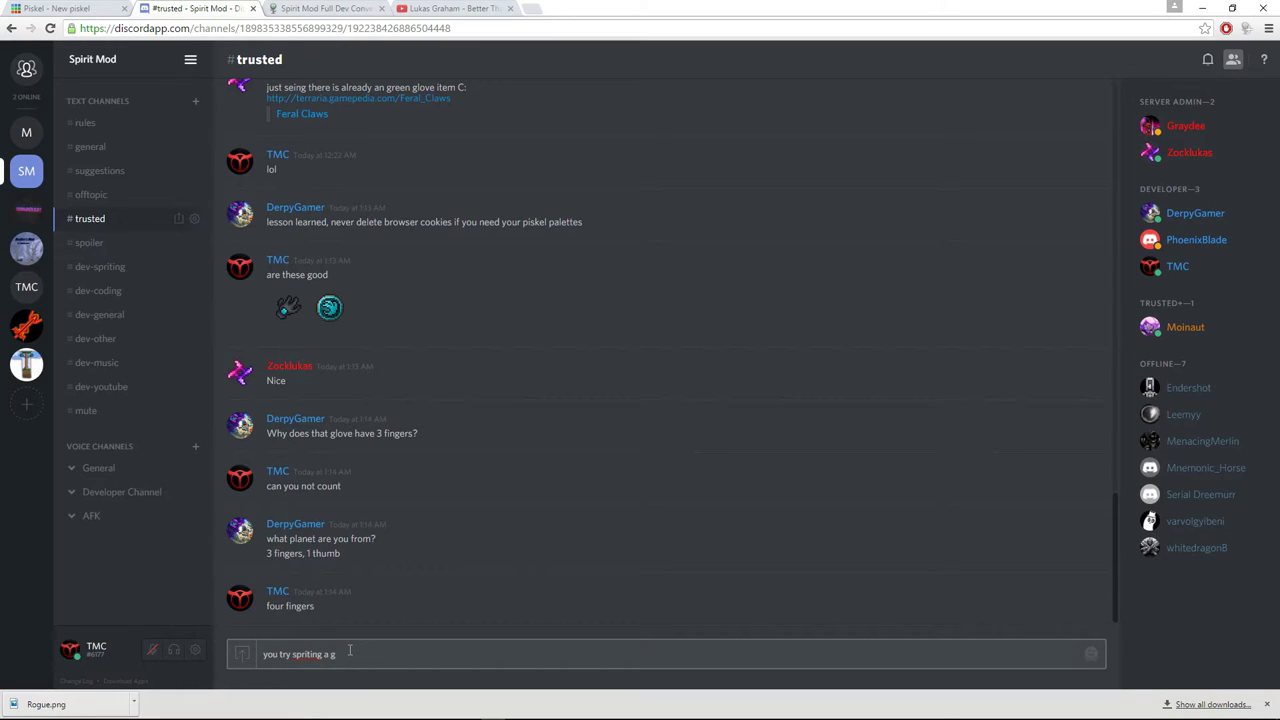
{"action": "type", "text": "love with five finger"}
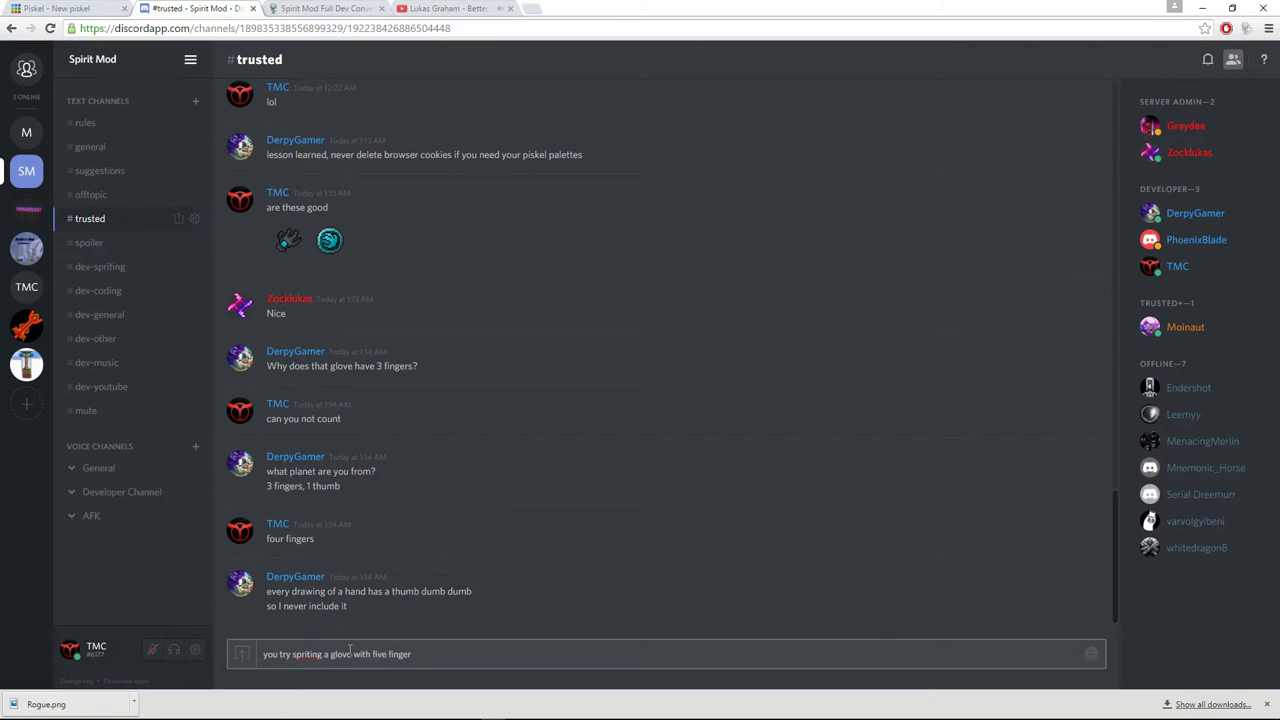
{"action": "key", "text": "Return"}
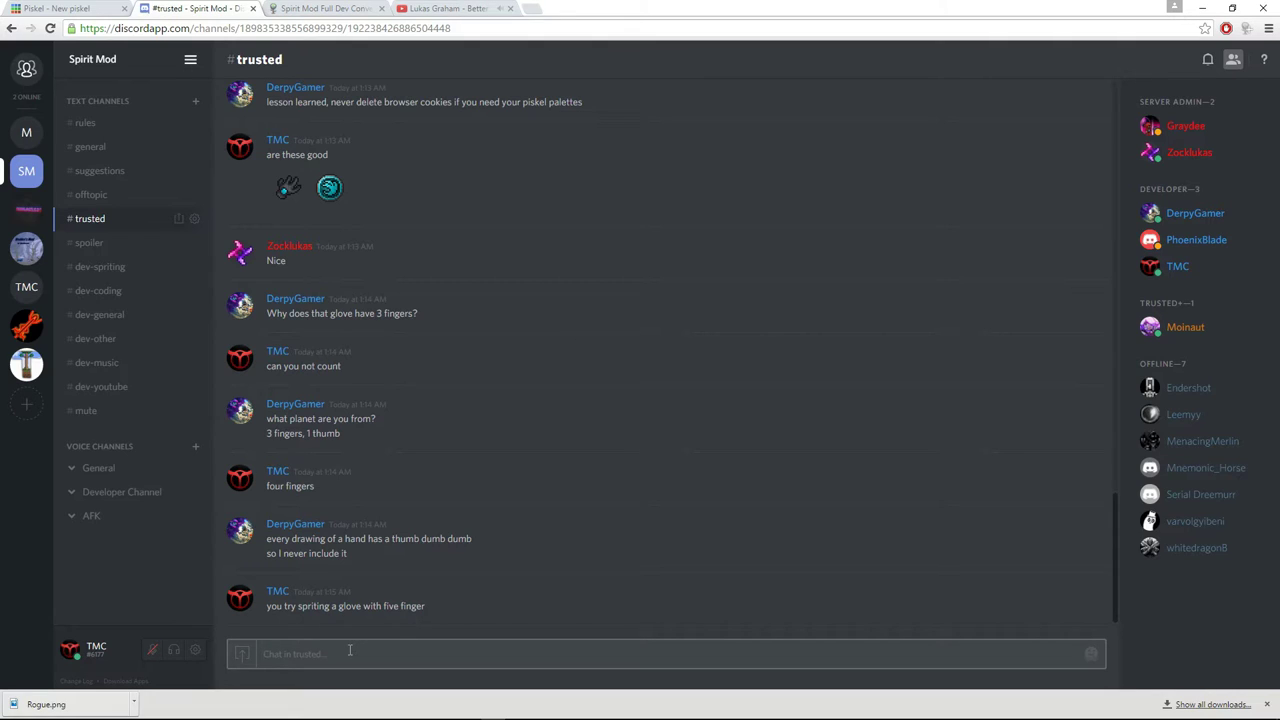
{"action": "type", "text": "make it loo"}
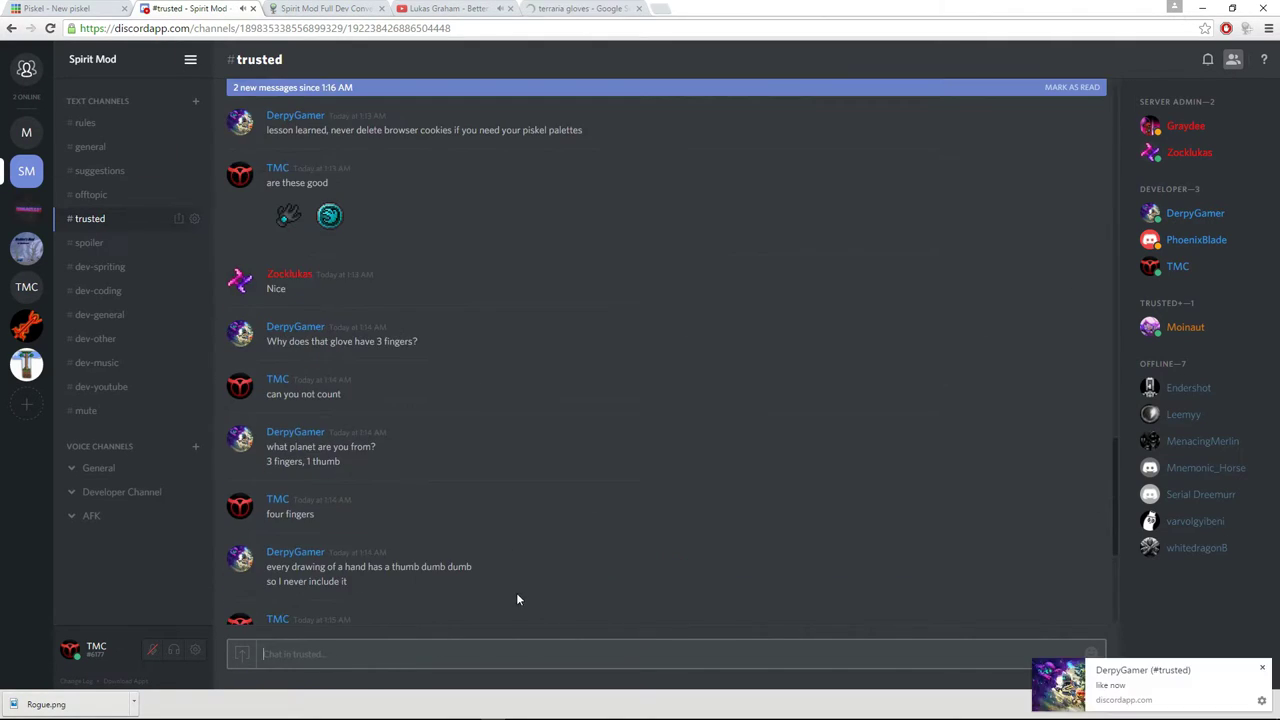
{"action": "scroll", "coordinate": [516, 592], "scroll_direction": "down", "scroll_amount": 3}
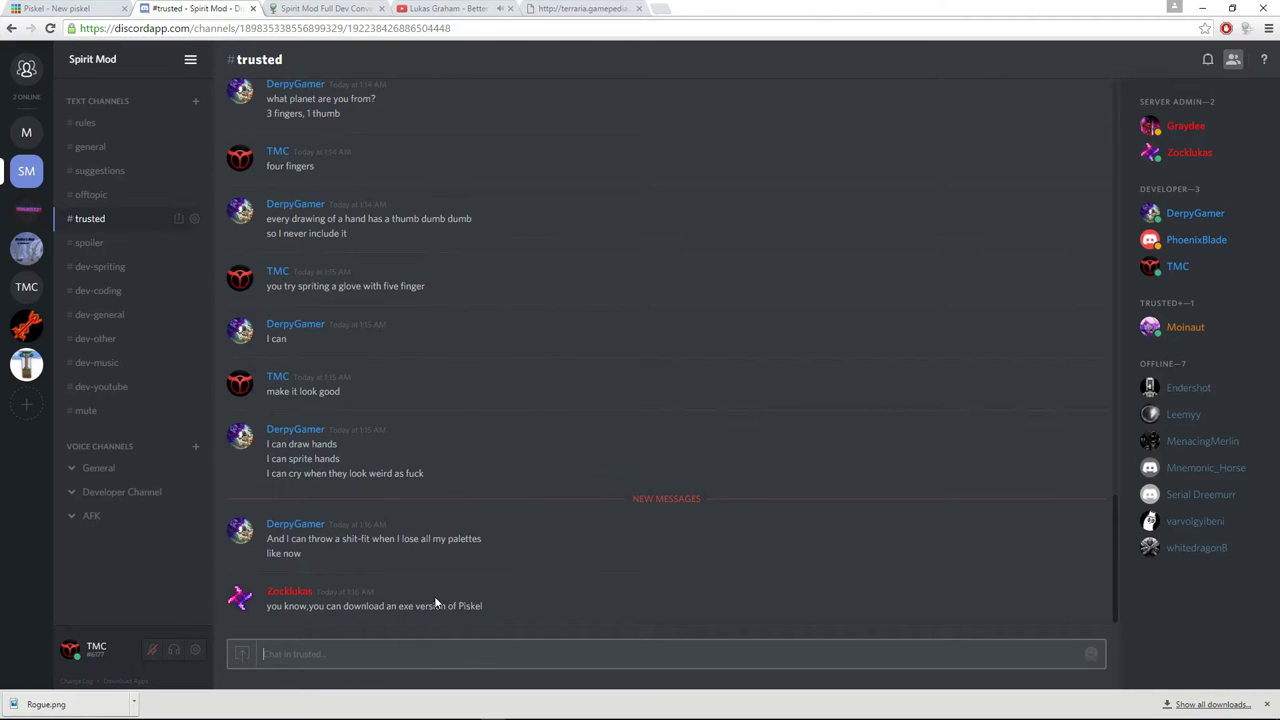
Switch to the Google search for "terraria nebula blaze", show its image results and open the first Nebula Blaze picture
{"action": "left_click", "coordinate": [580, 8]}
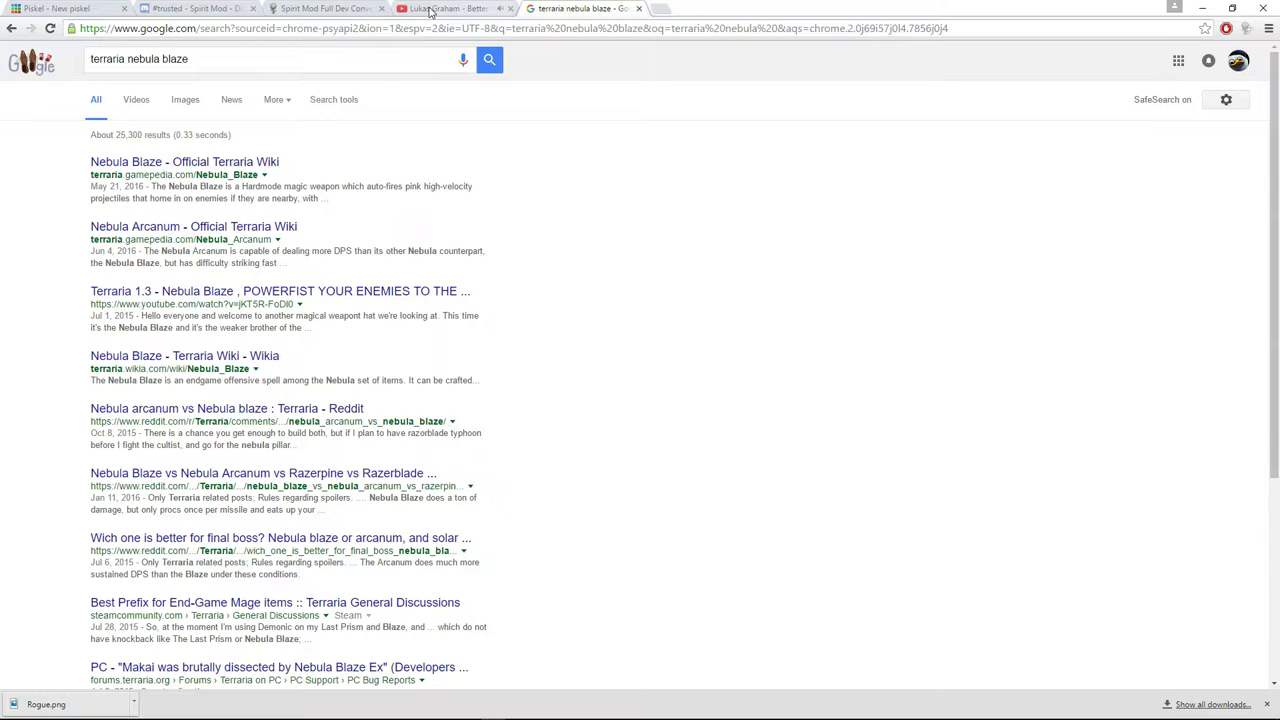
{"action": "left_click", "coordinate": [184, 101]}
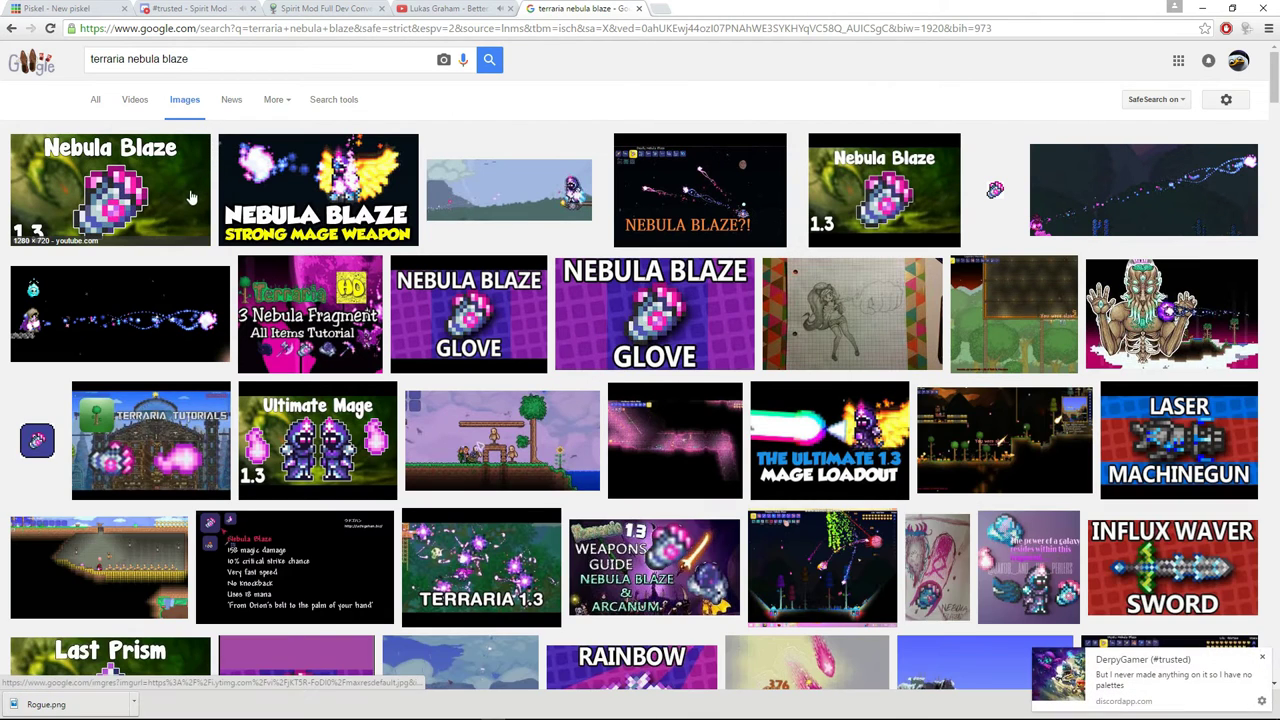
{"action": "left_click", "coordinate": [188, 198]}
Switch to Snipping Tool and capture the pixel-art glove in the enlarged Nebula Blaze picture
{"action": "left_click", "coordinate": [419, 710]}
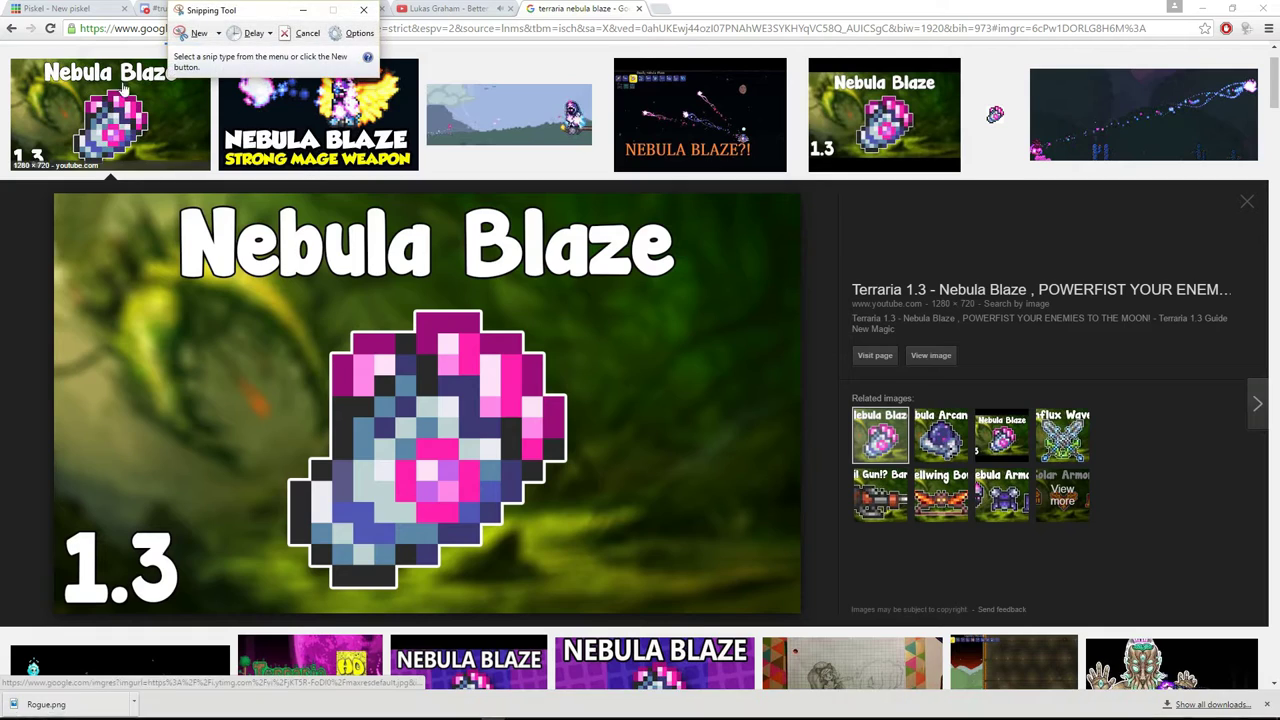
{"action": "left_click", "coordinate": [191, 33]}
{"action": "left_click_drag", "start_coordinate": [258, 292], "coordinate": [588, 606]}
Return to Discord and post the captured glove image in the trusted channel
{"action": "left_click", "coordinate": [198, 8]}
{"action": "left_click", "coordinate": [477, 655]}
{"action": "key", "text": "ctrl+v"}
{"action": "key", "text": "Return"}
Ask "how many fingers does that fucking have" in the trusted channel
{"action": "type", "text": "how ma"}
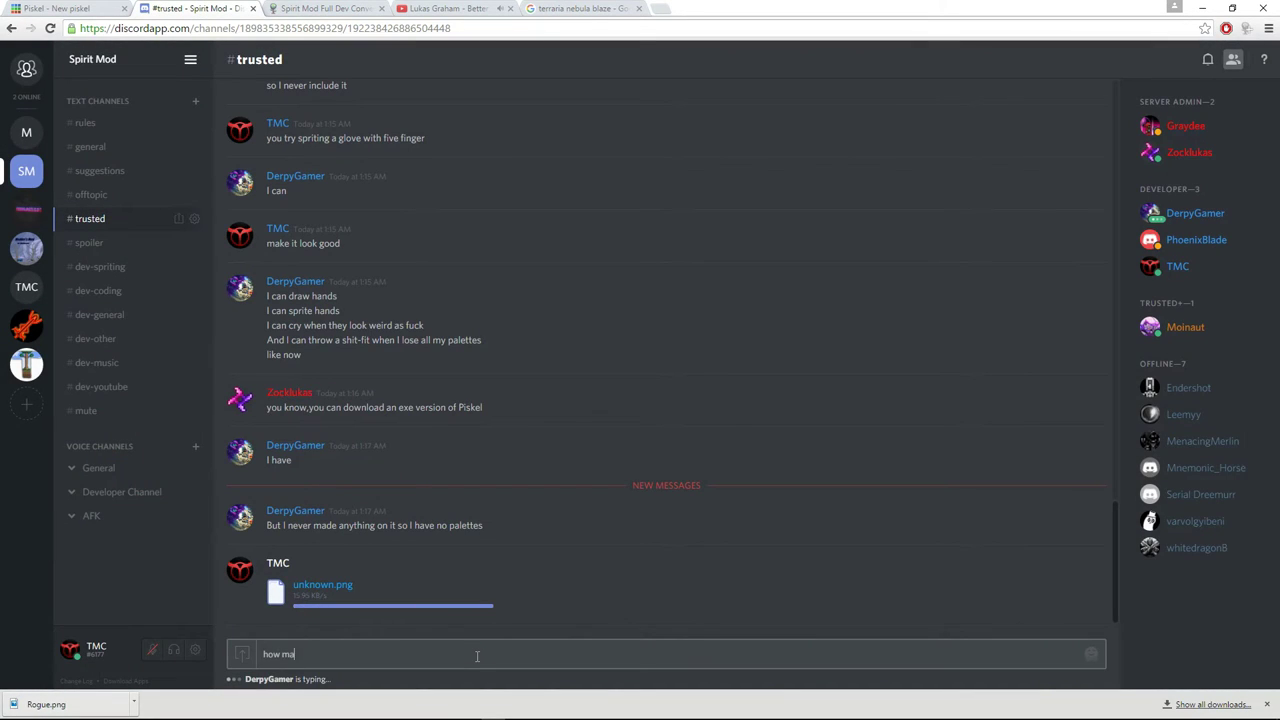
{"action": "type", "text": "ny fingers does "}
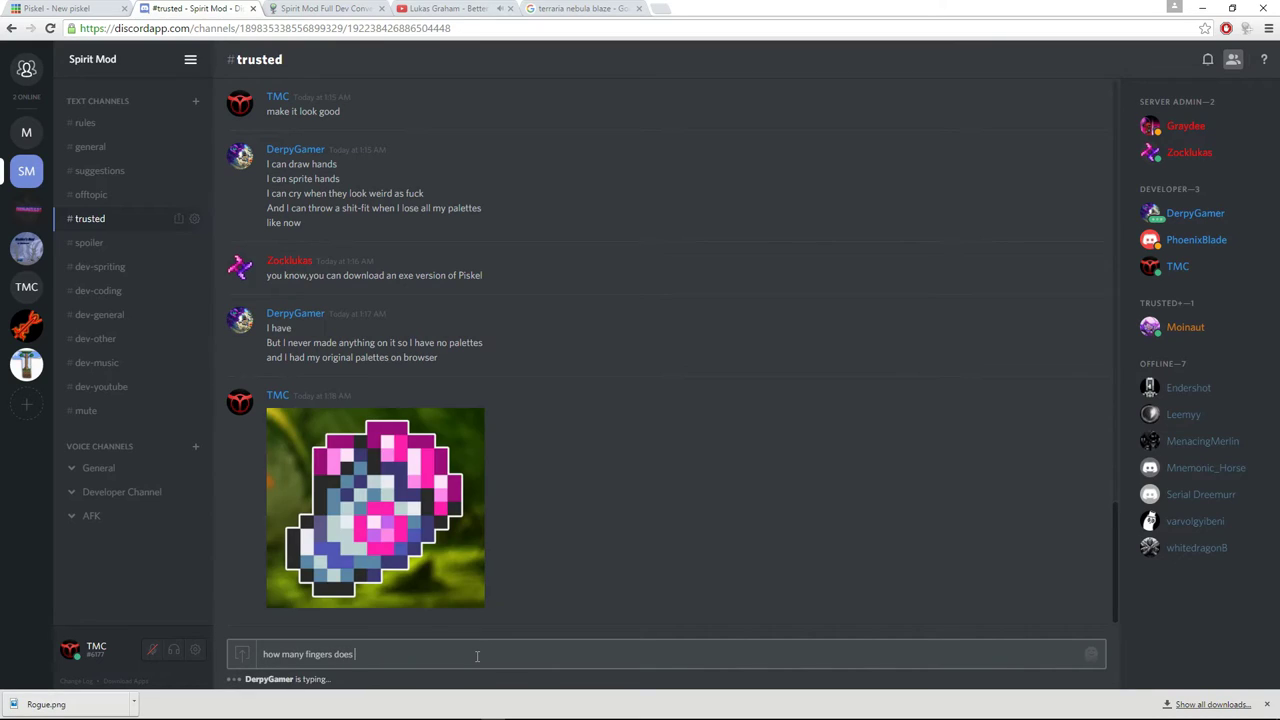
{"action": "type", "text": "that fucking have"}
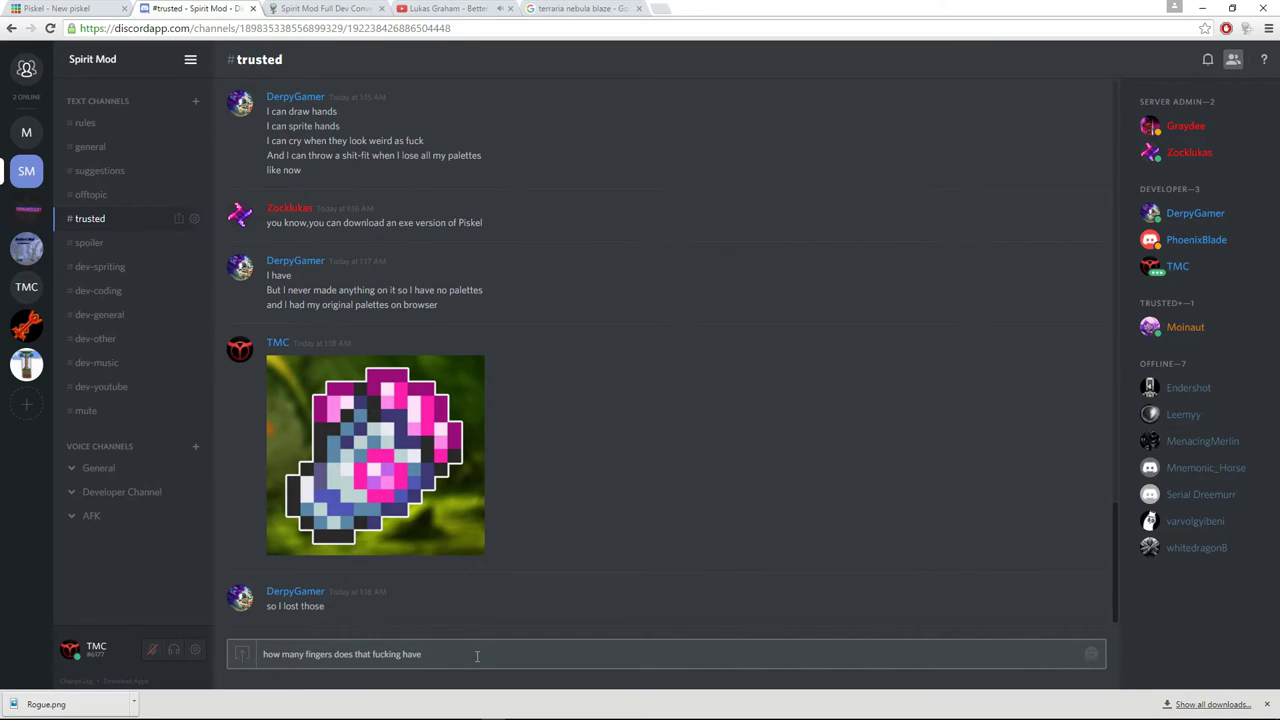
{"action": "key", "text": "Return"}
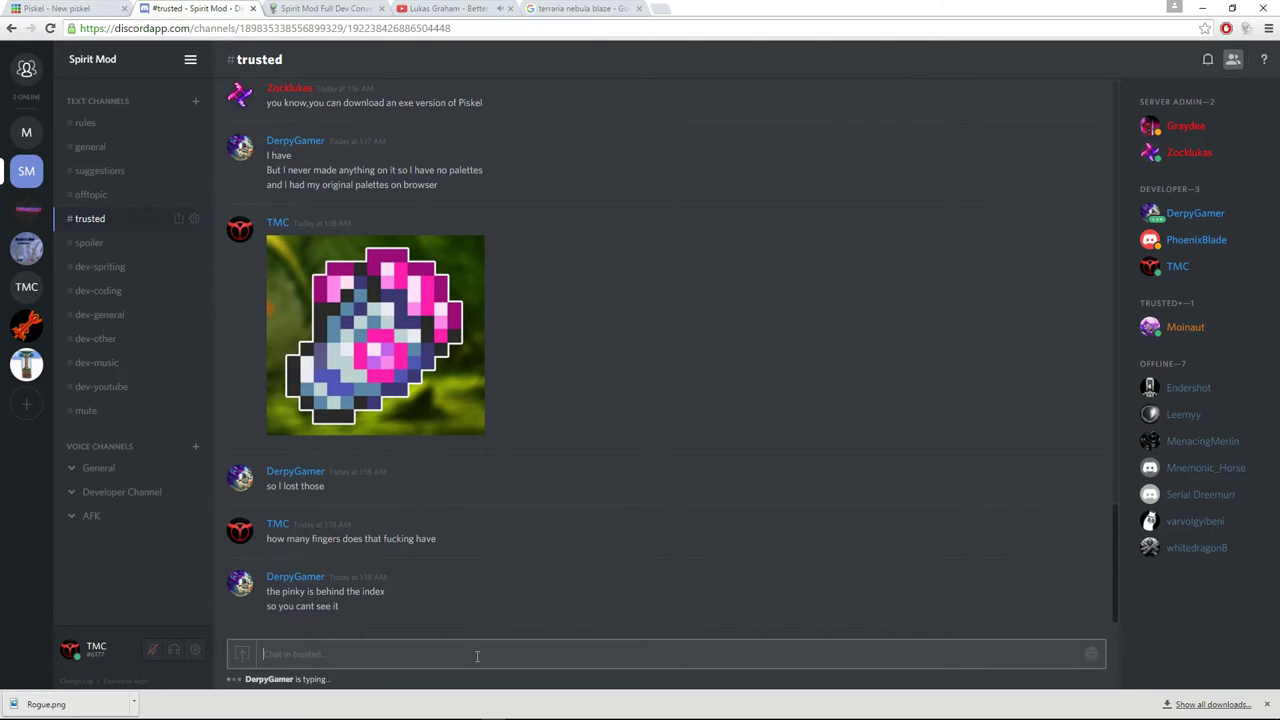
{"action": "type", "text": "the in"}
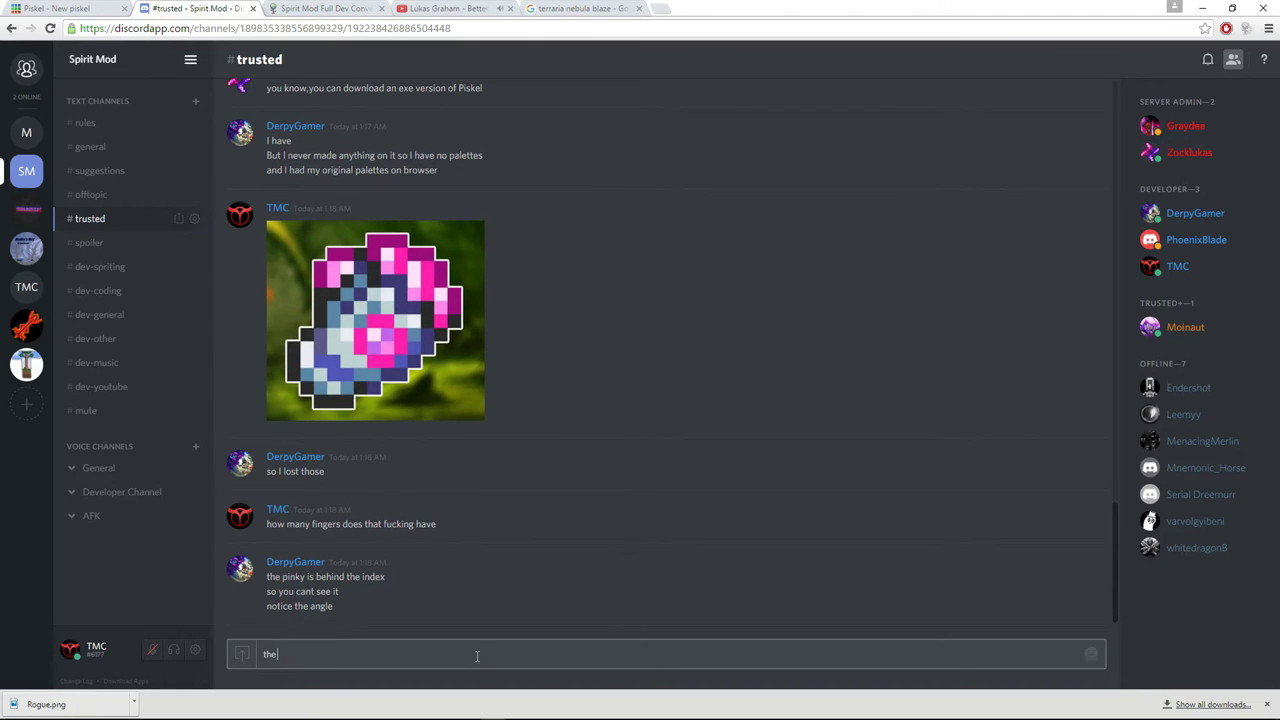
{"action": "key", "text": "BackSpace"}
{"action": "key", "text": "BackSpace"}
{"action": "key", "text": "BackSpace"}
{"action": "key", "text": "BackSpace"}
{"action": "key", "text": "BackSpace"}
{"action": "key", "text": "BackSpace"}
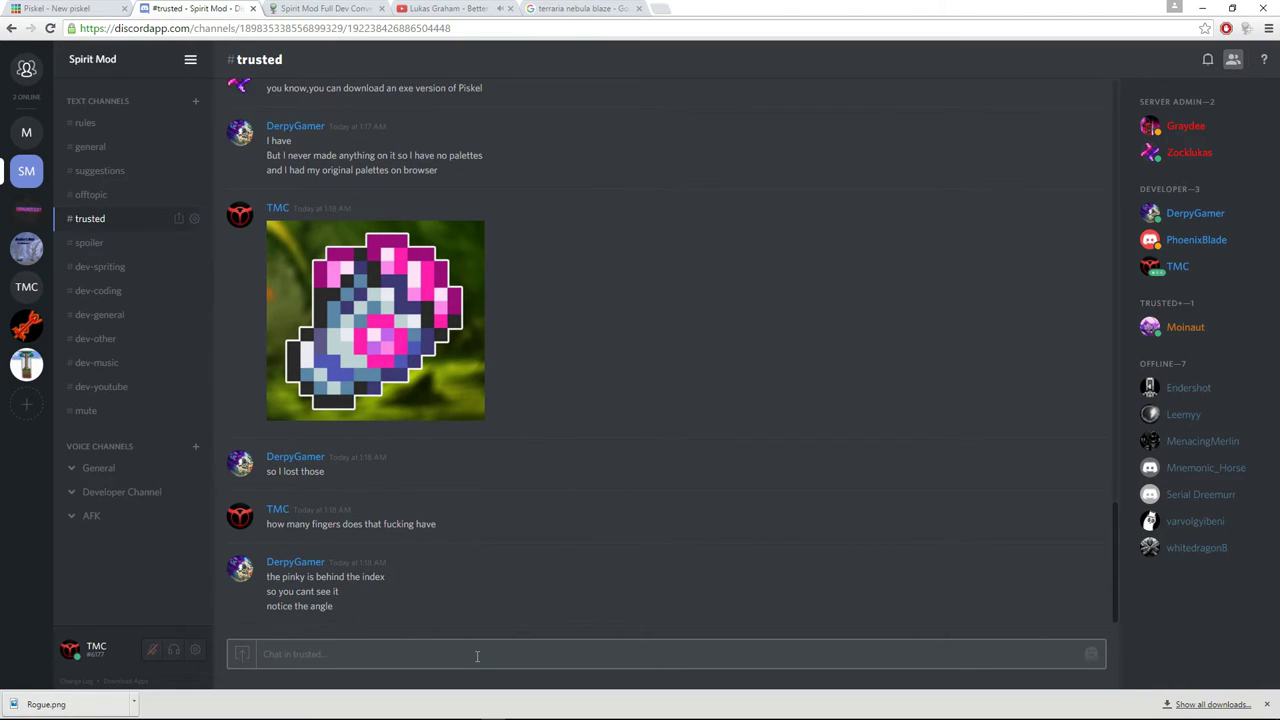